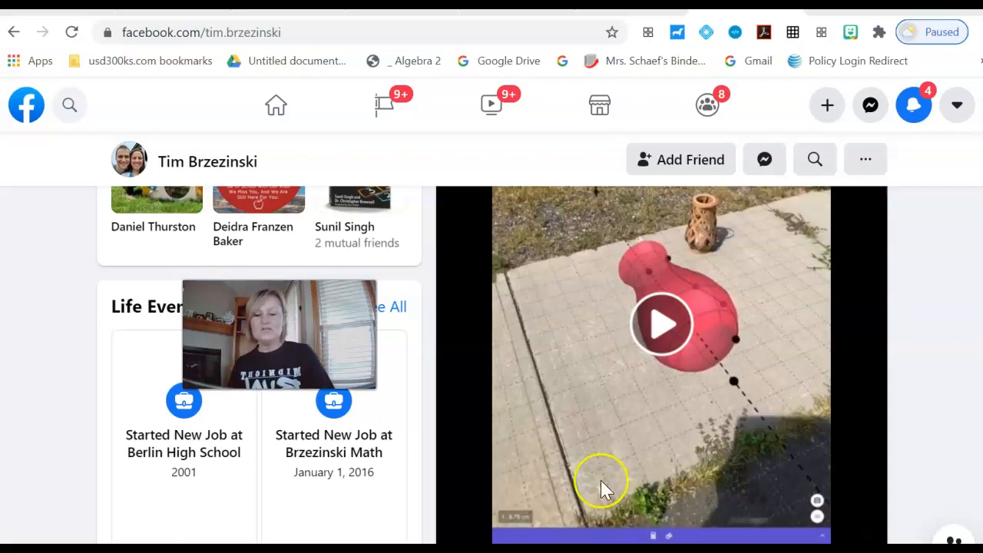
# Play the posted video of the 3D vase model and pause it after watching
pyautogui.click(669, 327)
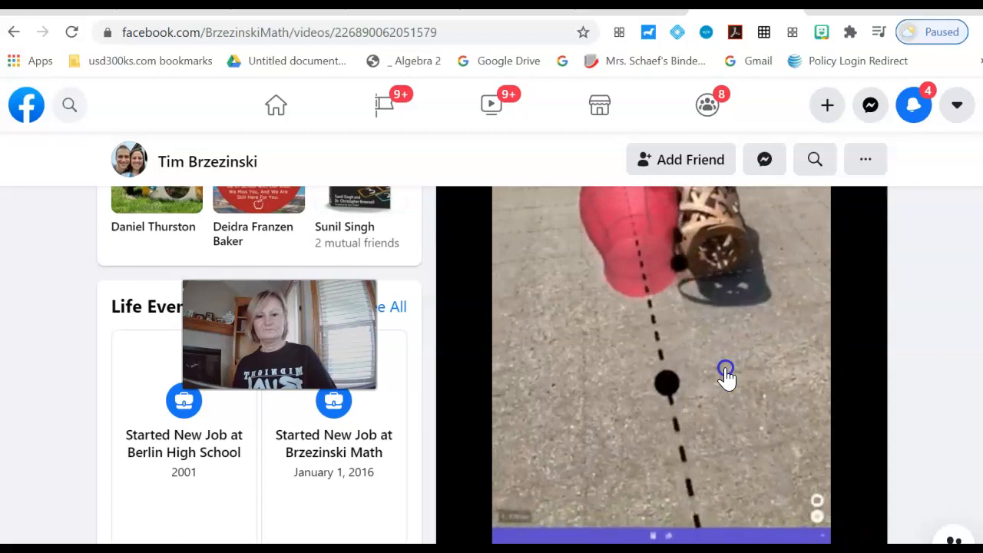
pyautogui.click(557, 359)
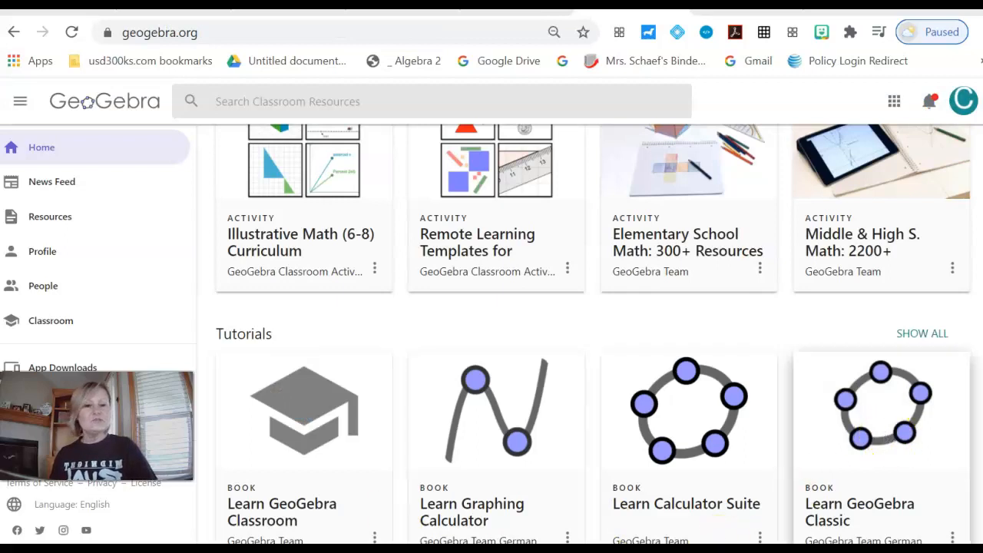
# Open the Remote Learning Templates activity from the Classroom Resources on the GeoGebra home page
pyautogui.scroll(4, 561, 335)
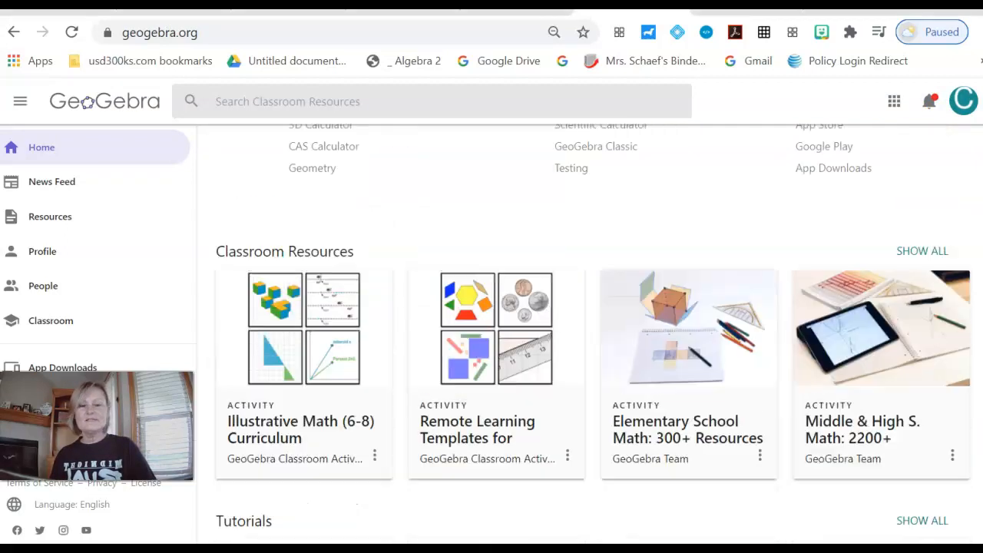
pyautogui.scroll(-3, 561, 334)
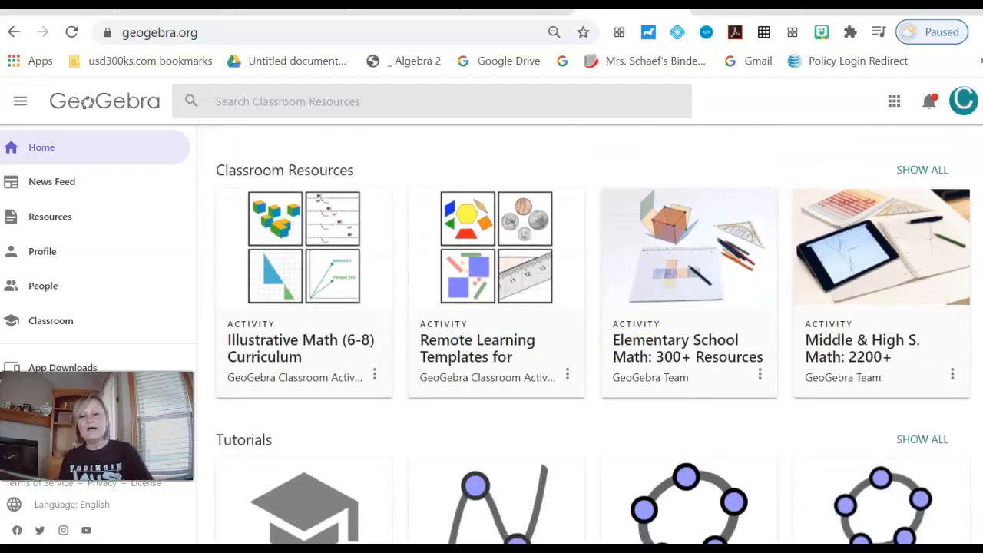
pyautogui.scroll(-4, 561, 334)
pyautogui.scroll(4, 592, 333)
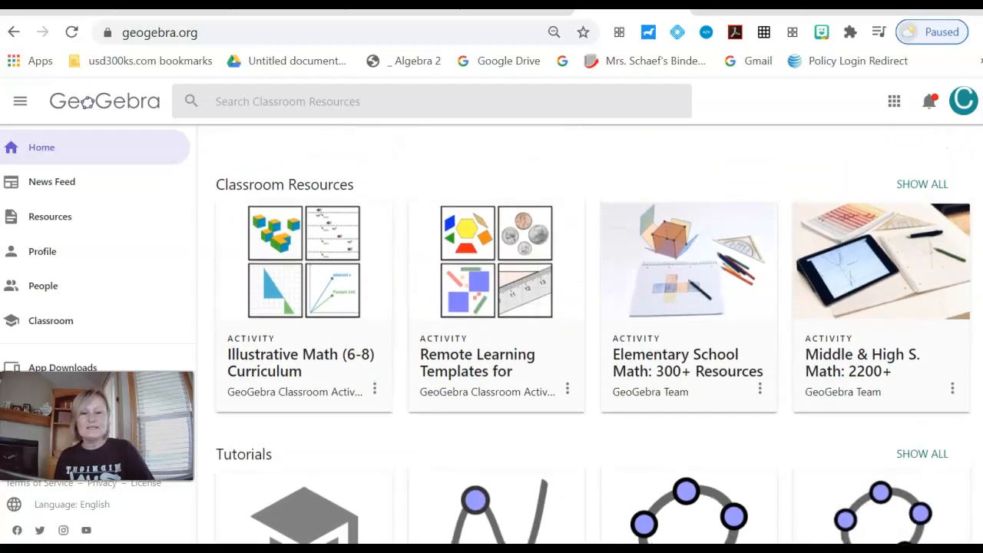
pyautogui.scroll(-2, 593, 333)
pyautogui.scroll(1, 592, 333)
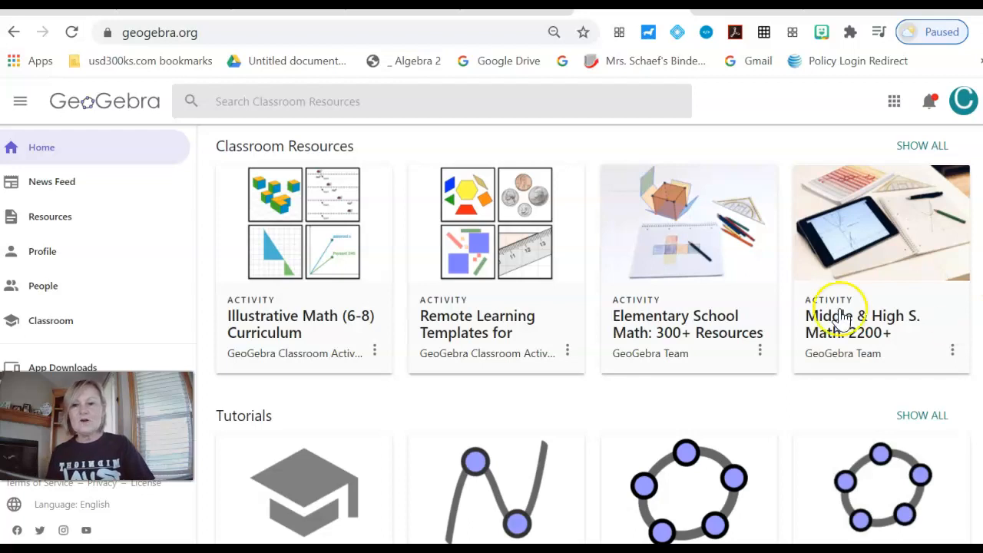
pyautogui.click(482, 207)
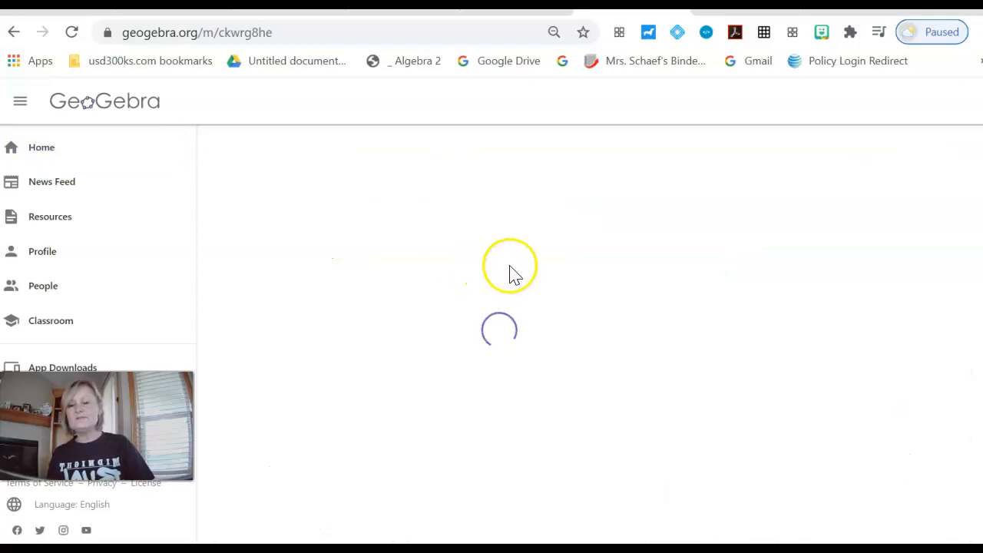
pyautogui.click(709, 237)
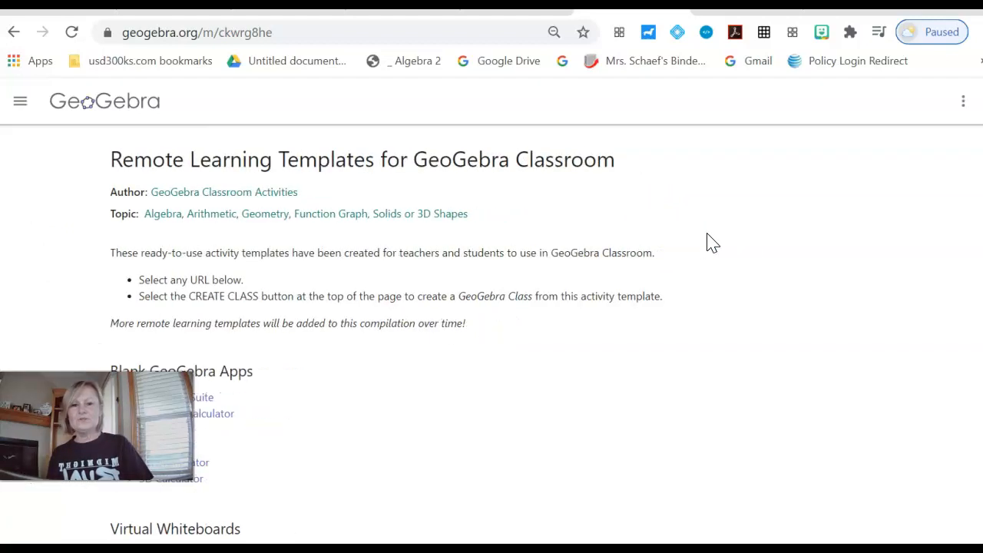
# Look through the virtual whiteboard templates, including the graph, grid, polar, isometric and dot versions
pyautogui.scroll(-5, 392, 399)
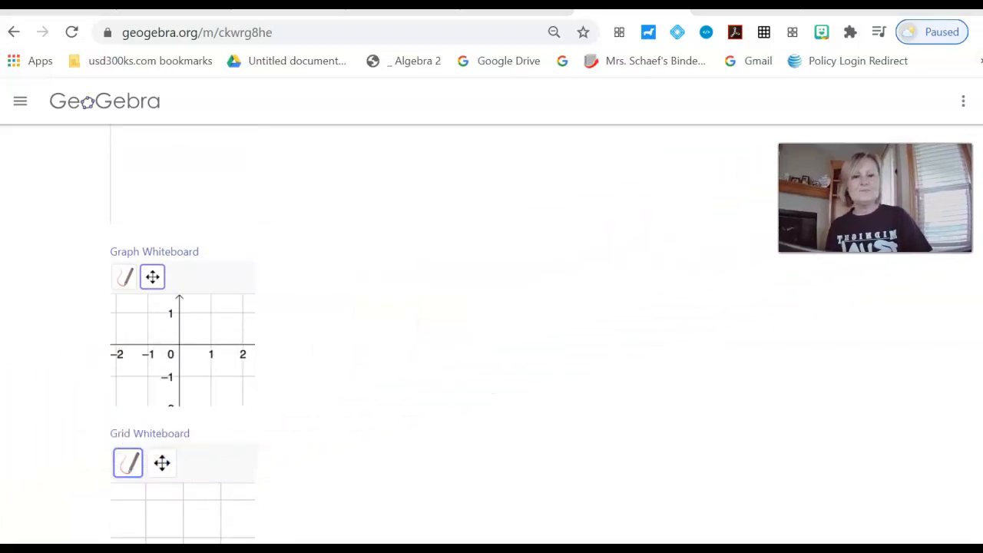
pyautogui.scroll(-1, 492, 338)
pyautogui.scroll(-4, 492, 338)
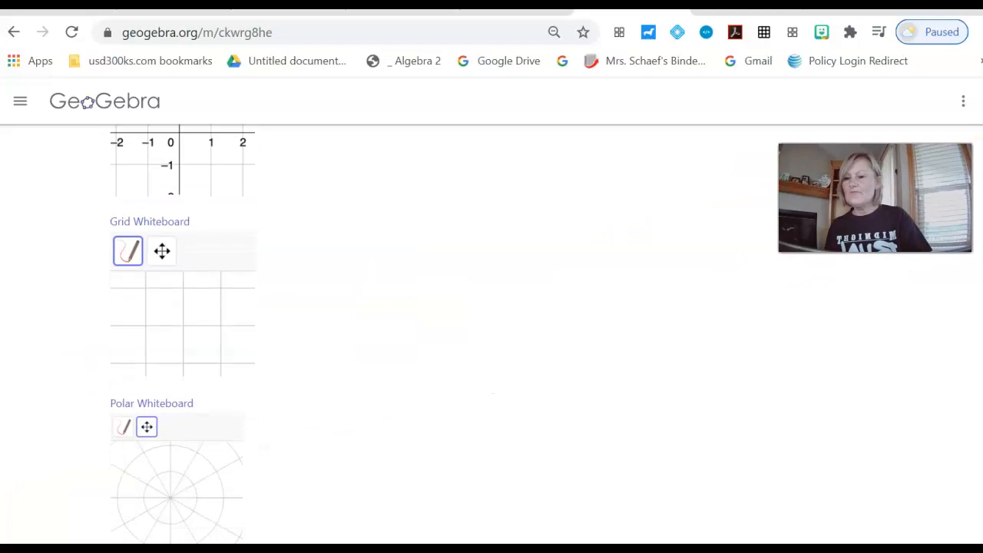
pyautogui.scroll(1, 491, 338)
pyautogui.scroll(-2, 492, 338)
pyautogui.scroll(-2, 491, 338)
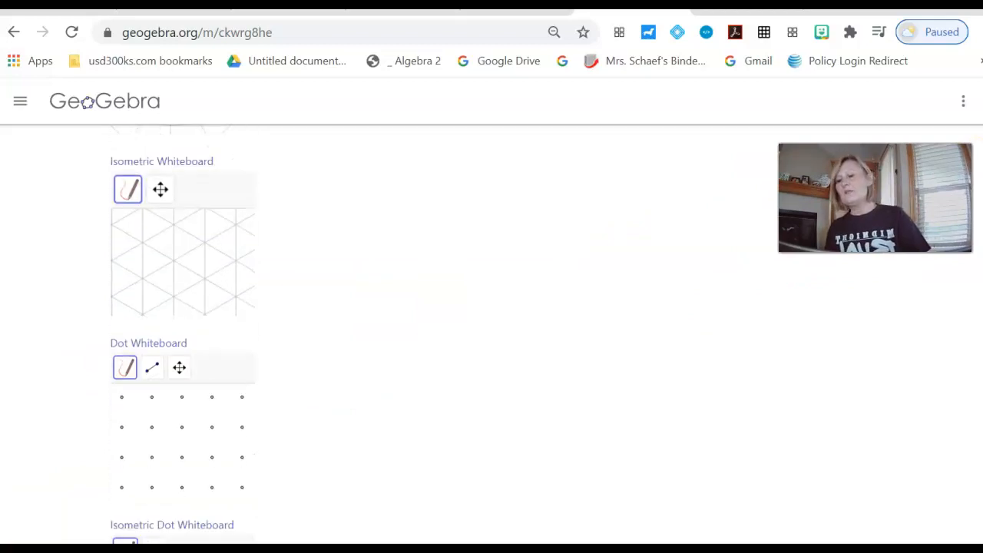
pyautogui.scroll(1, 492, 338)
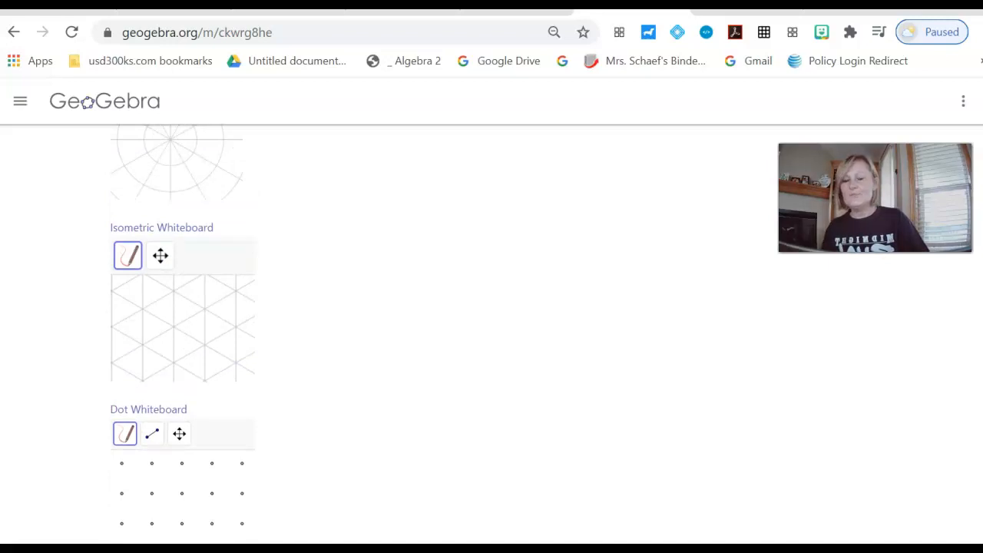
pyautogui.click(163, 259)
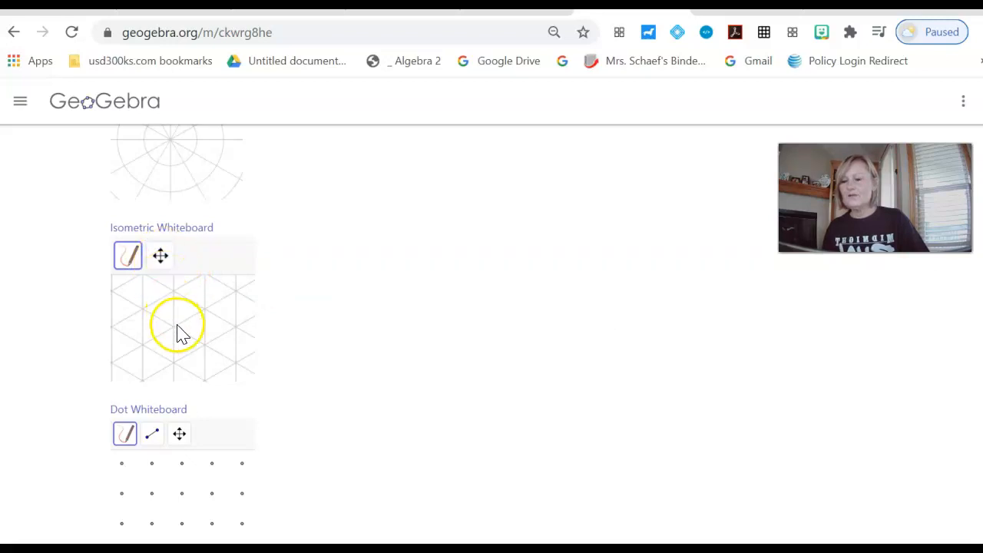
pyautogui.scroll(-5, 492, 330)
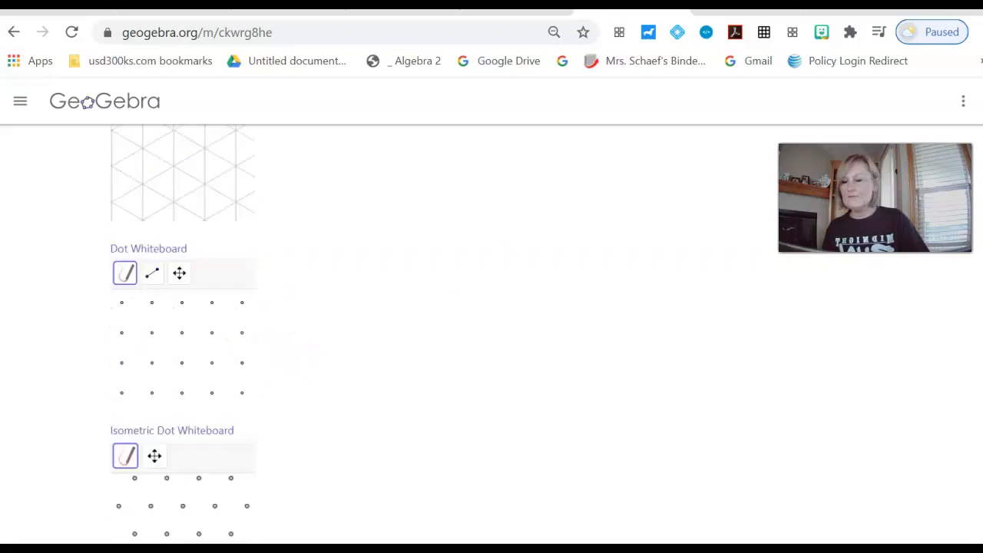
pyautogui.scroll(4, 492, 330)
pyautogui.scroll(3, 492, 331)
# Look through the manipulative and solid templates, from the analog clock and base 10 blocks to fraction circles, triangular prism and unit cubes
pyautogui.scroll(-8, 492, 330)
pyautogui.scroll(-10, 492, 331)
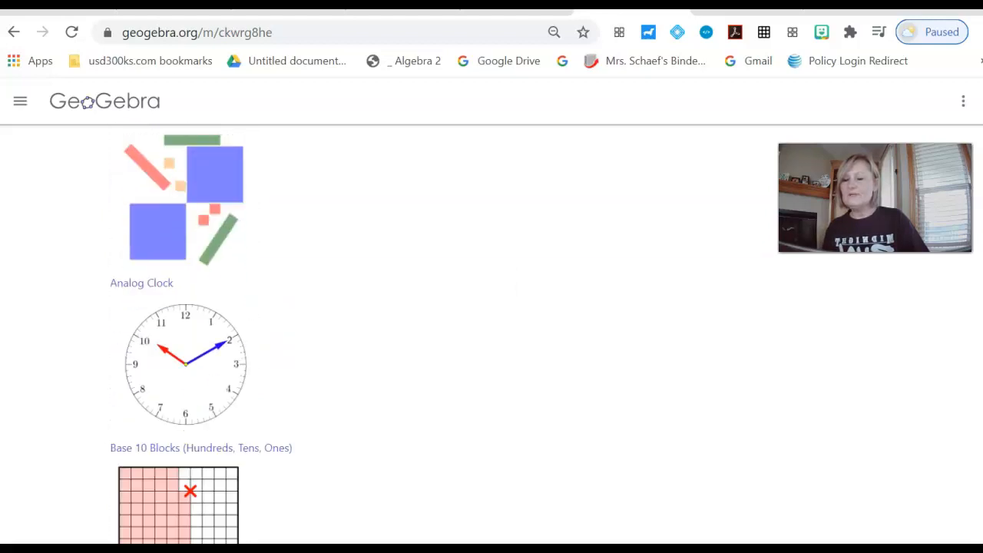
pyautogui.scroll(-4, 492, 330)
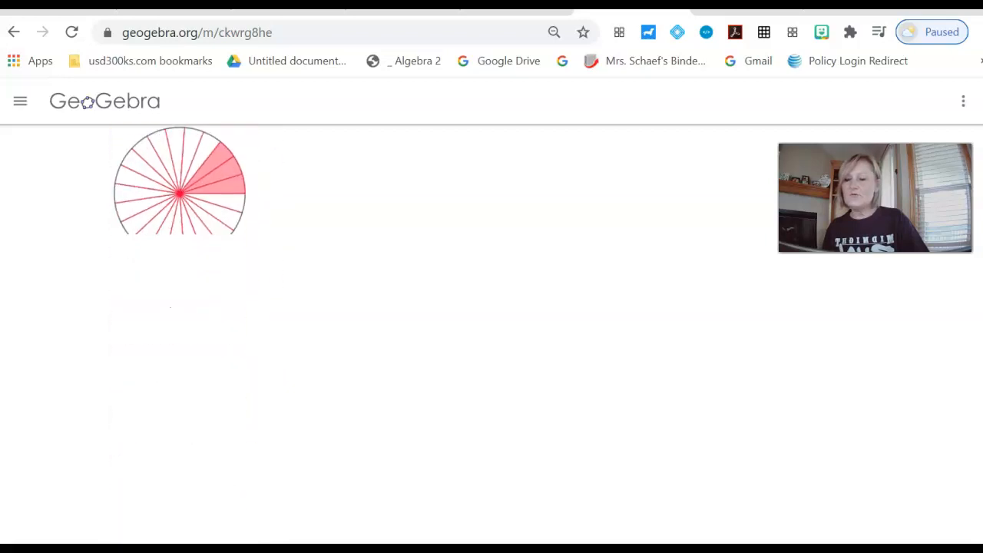
pyautogui.scroll(1, 491, 330)
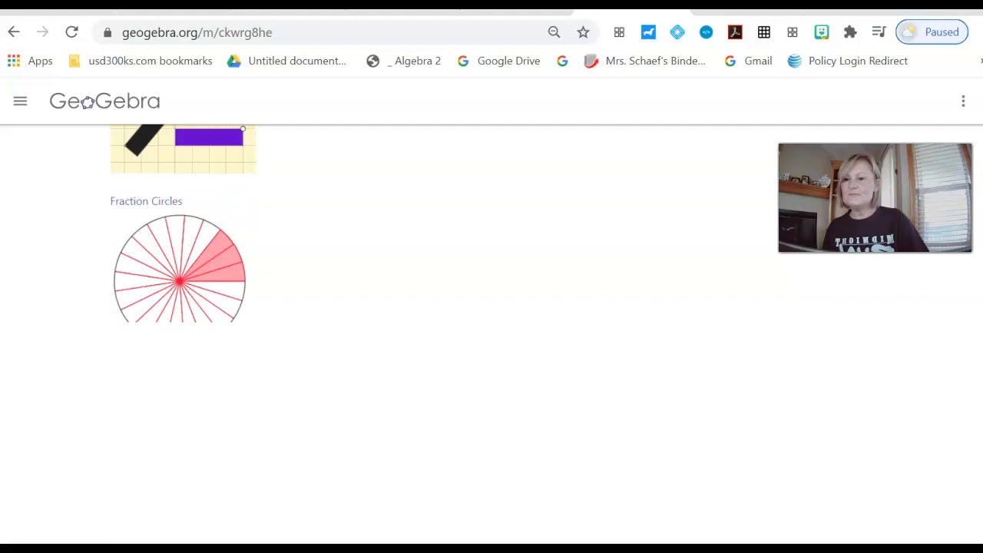
pyautogui.scroll(-5, 491, 331)
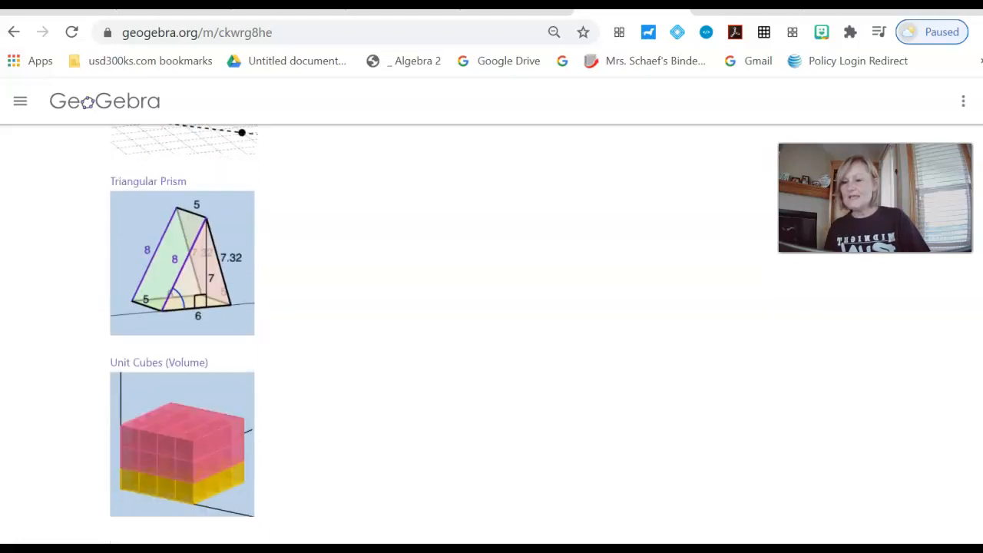
pyautogui.scroll(3, 87, 102)
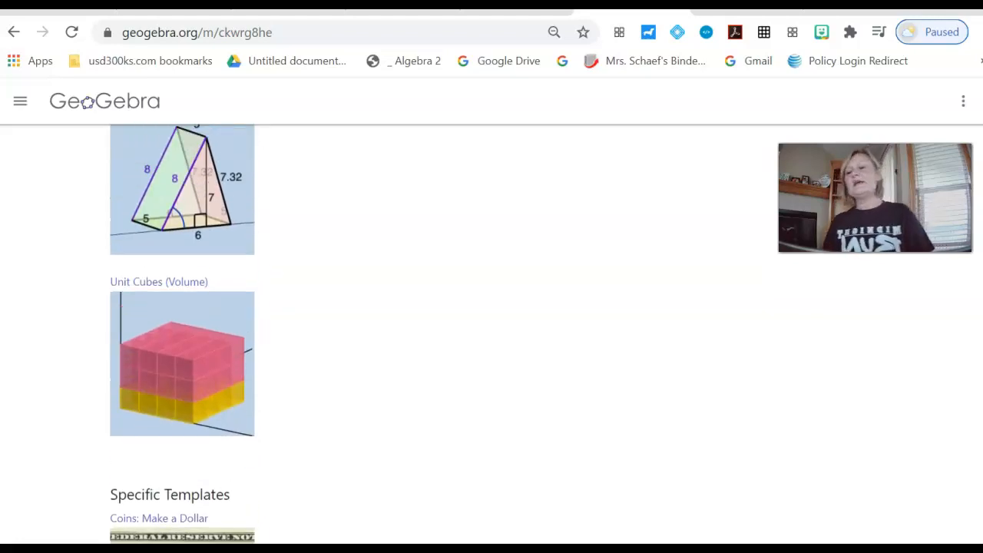
# Return to the virtual whiteboards and open the Isometric Dot Whiteboard template
pyautogui.scroll(18, 972, 338)
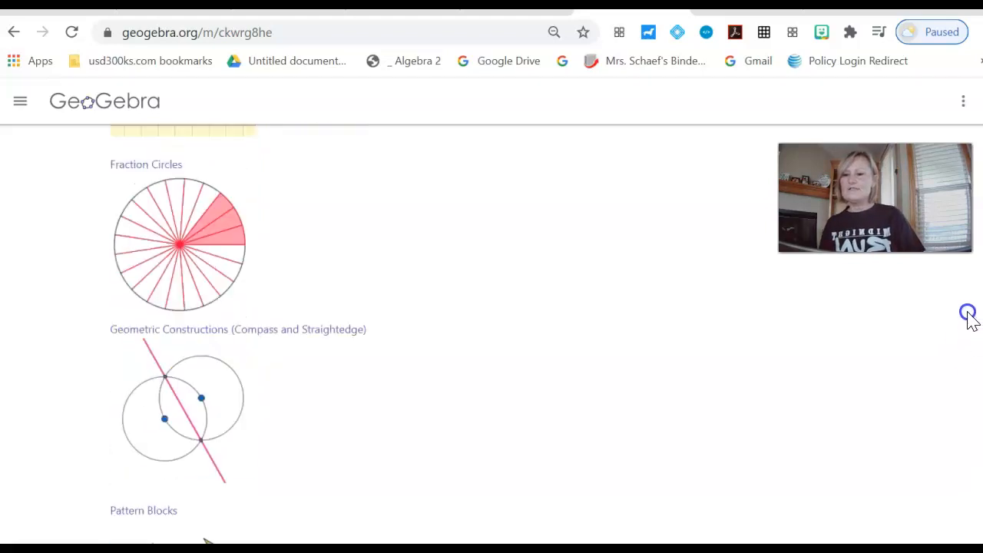
pyautogui.scroll(5, 962, 267)
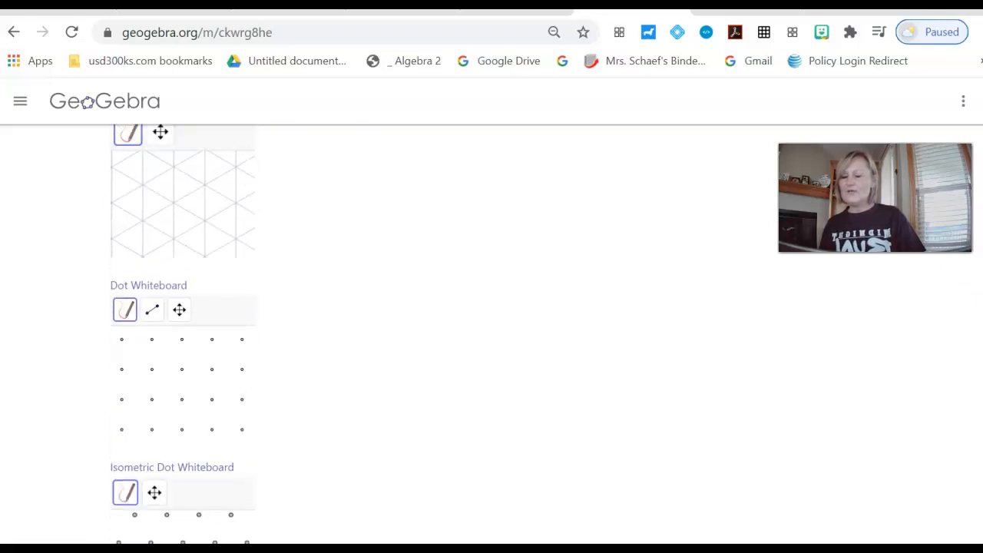
pyautogui.scroll(-2, 461, 342)
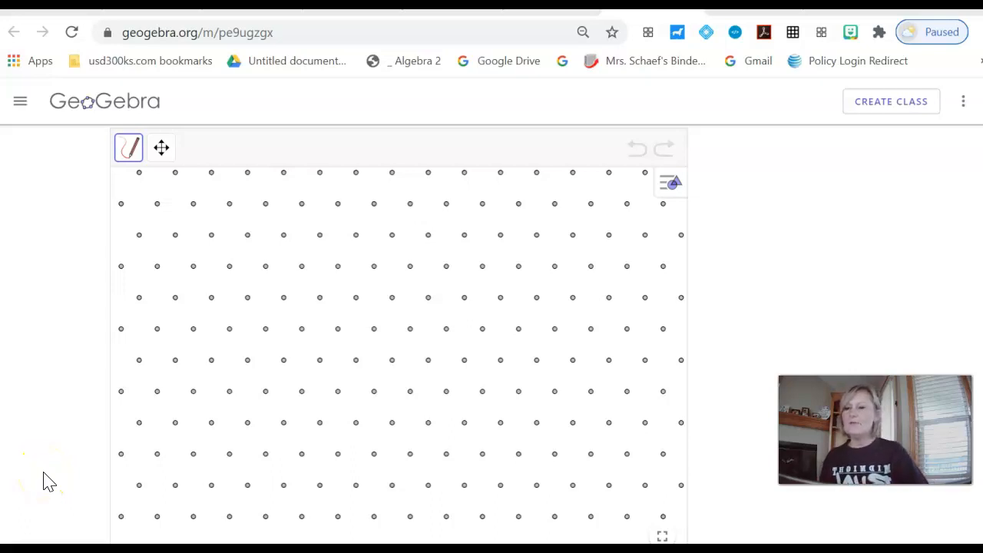
# Draw a freehand rhombus with the Pen tool on the isometric dots, about two dot spacings per side
pyautogui.click(130, 160)
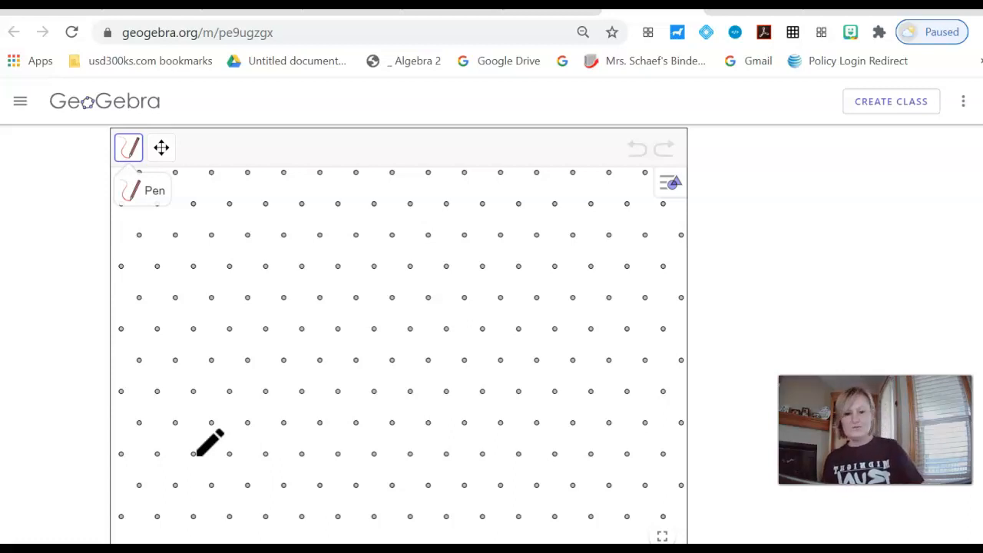
pyautogui.click(195, 453)
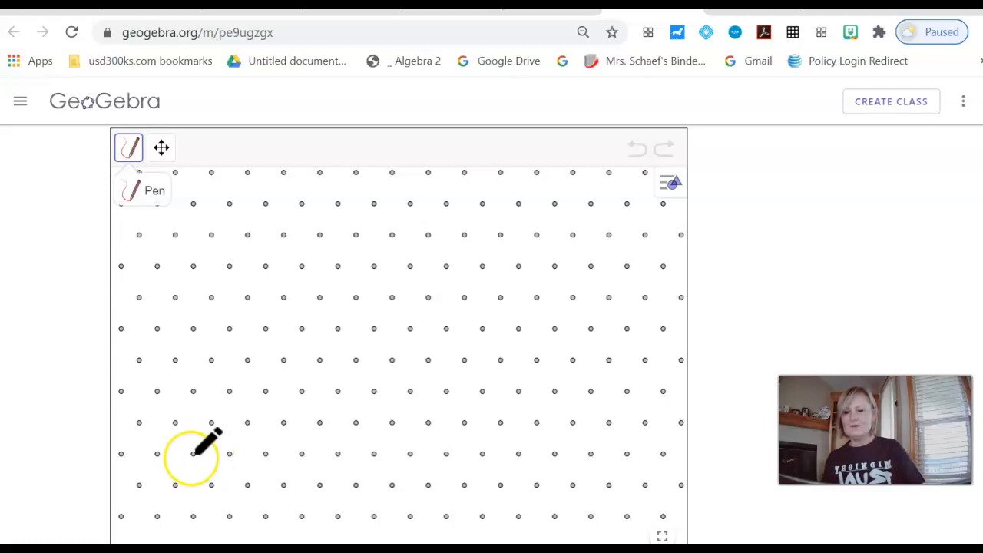
pyautogui.moveTo(192, 458); pyautogui.dragTo(205, 457)
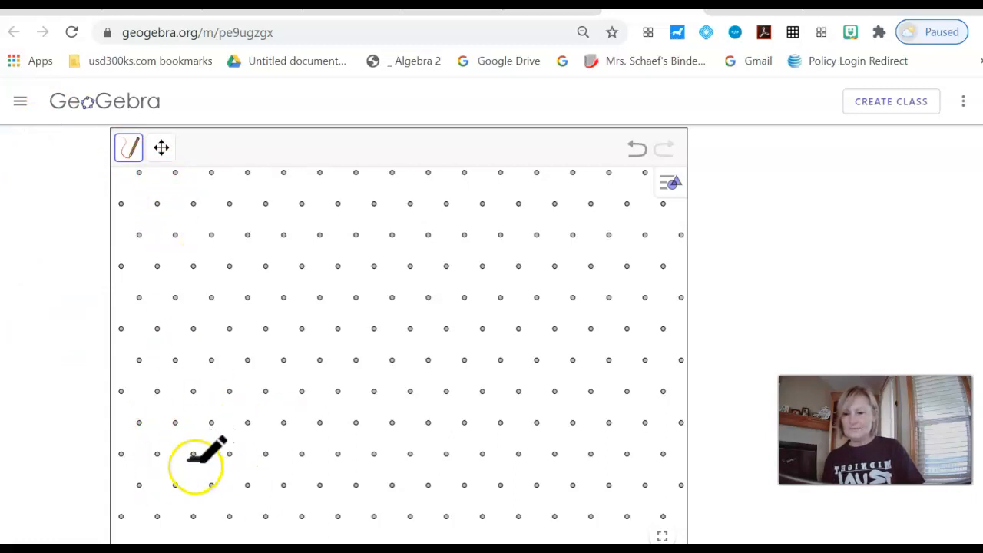
pyautogui.moveTo(191, 463); pyautogui.dragTo(212, 463)
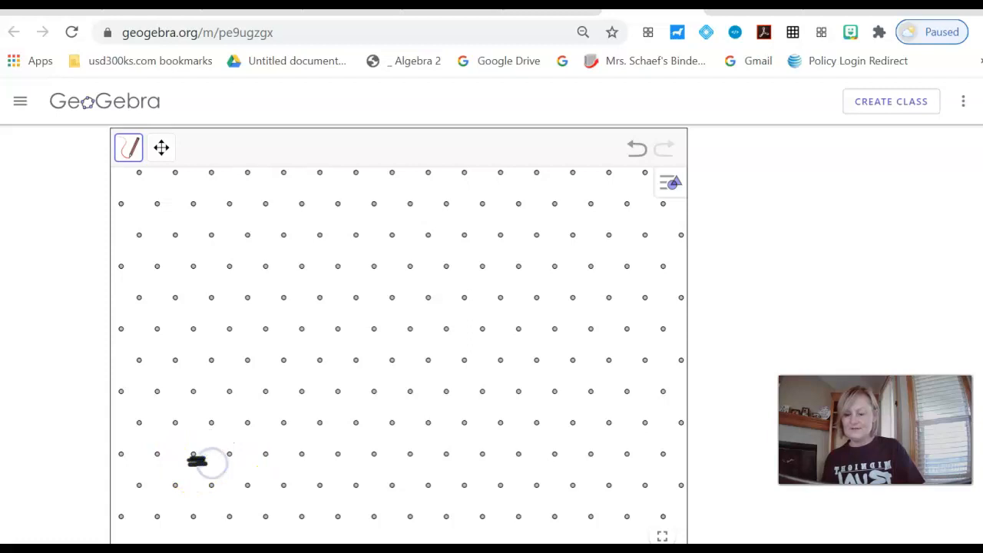
pyautogui.moveTo(191, 461); pyautogui.dragTo(278, 457)
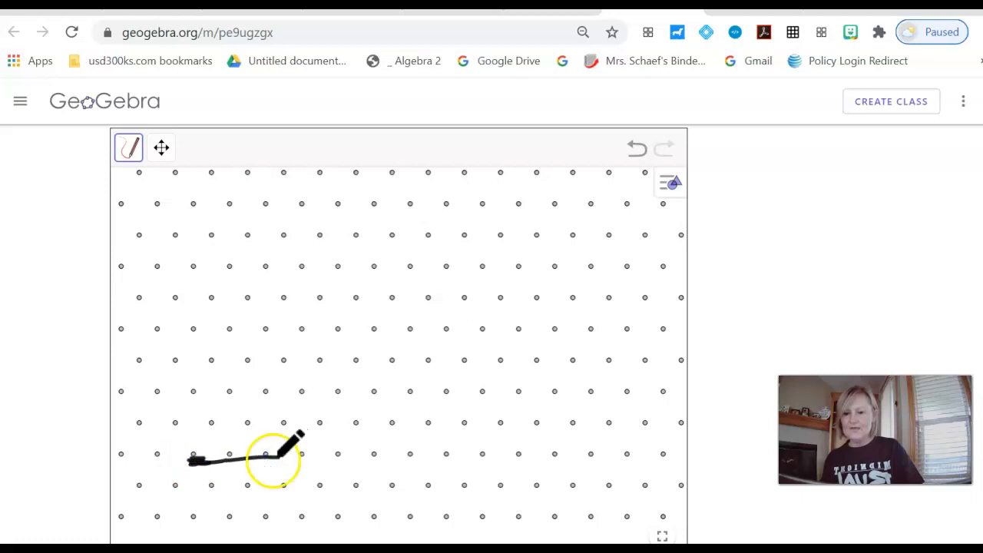
pyautogui.moveTo(270, 460); pyautogui.dragTo(311, 372)
pyautogui.moveTo(225, 393); pyautogui.dragTo(323, 387)
pyautogui.moveTo(229, 396); pyautogui.dragTo(215, 411)
pyautogui.moveTo(193, 462); pyautogui.dragTo(237, 382)
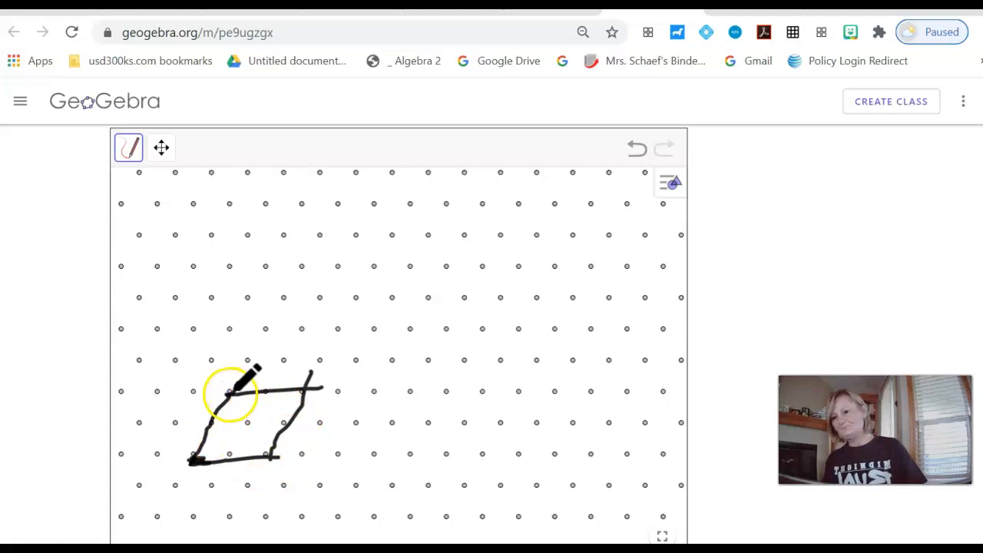
# Extend the rhombus with pen strokes into a hexagon divided into six triangles meeting at its centre dot
pyautogui.moveTo(230, 393)
pyautogui.mouseDown()
pyautogui.moveTo(191, 328)
pyautogui.moveTo(140, 413)
pyautogui.moveTo(180, 371)
pyautogui.moveTo(156, 400)
pyautogui.moveTo(192, 464)
pyautogui.mouseUp()
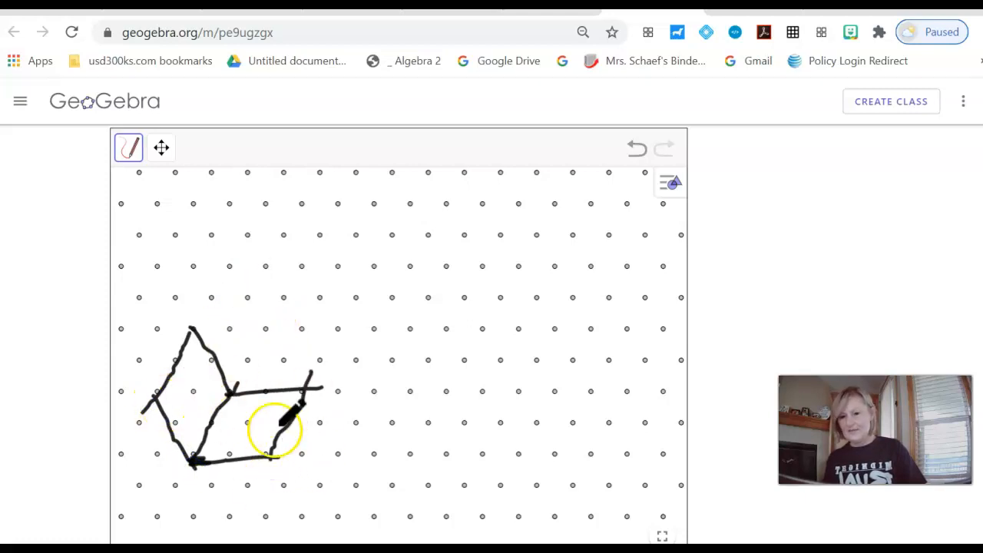
pyautogui.moveTo(303, 391); pyautogui.dragTo(263, 318)
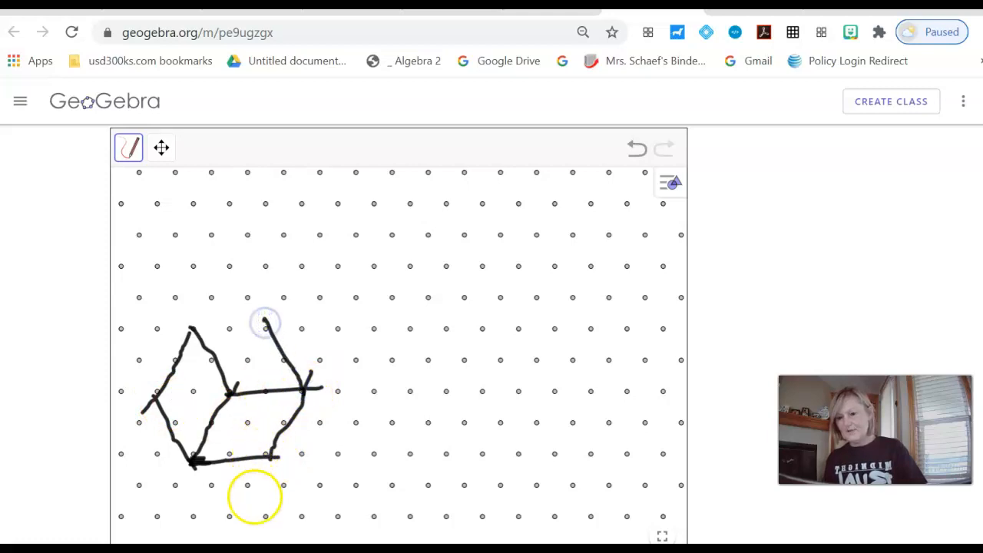
pyautogui.moveTo(263, 462); pyautogui.dragTo(229, 378)
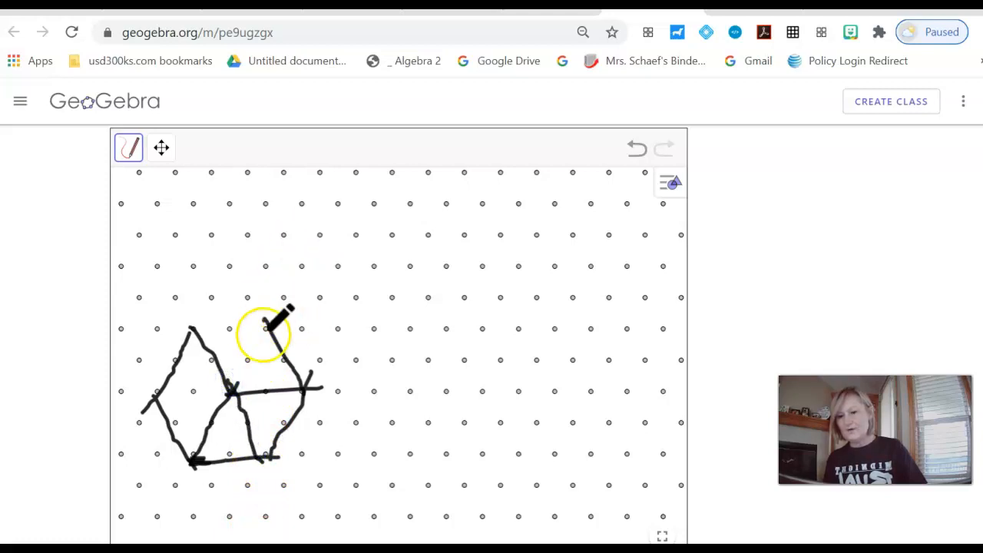
pyautogui.moveTo(265, 323); pyautogui.dragTo(227, 397)
pyautogui.moveTo(191, 332); pyautogui.dragTo(271, 321)
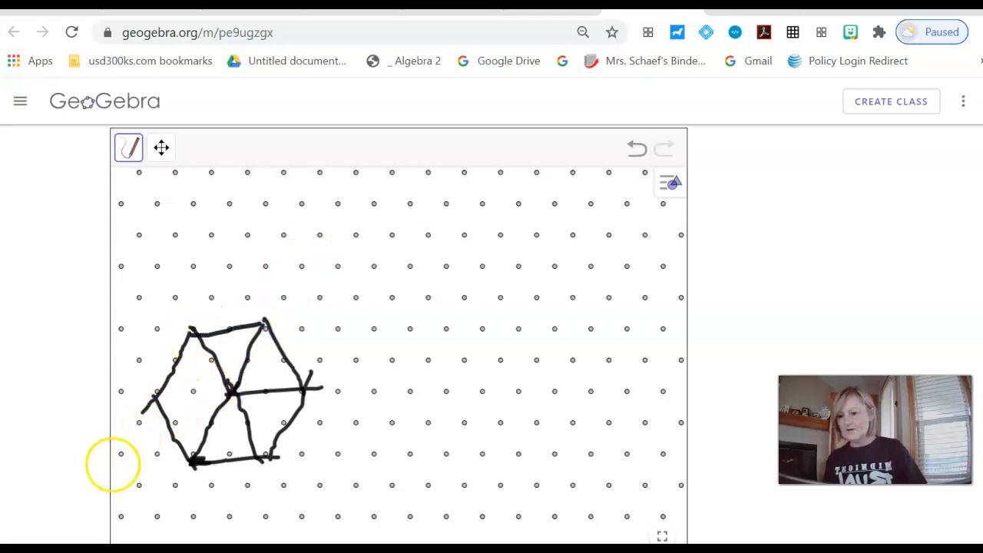
pyautogui.moveTo(157, 399)
pyautogui.mouseDown()
pyautogui.moveTo(279, 384)
pyautogui.moveTo(218, 391)
pyautogui.mouseUp()
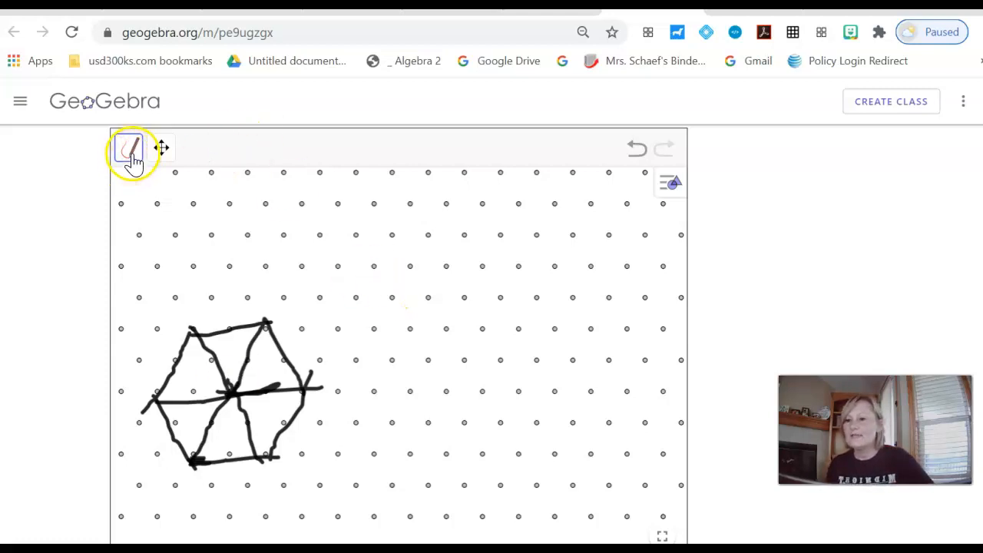
# Show the Move Graphics View tool's options and expand the whiteboard's graphics style bar
pyautogui.click(160, 151)
pyautogui.click(161, 151)
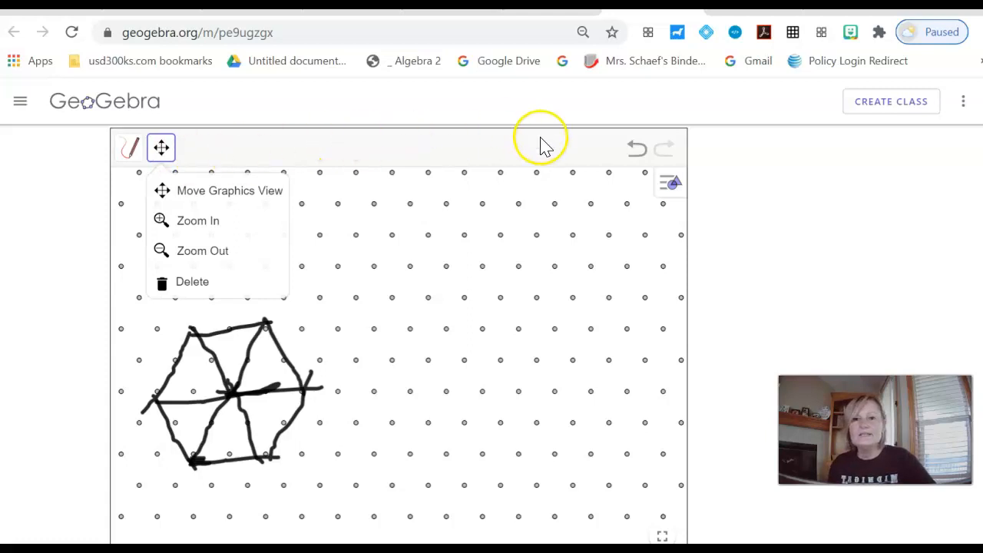
pyautogui.click(670, 183)
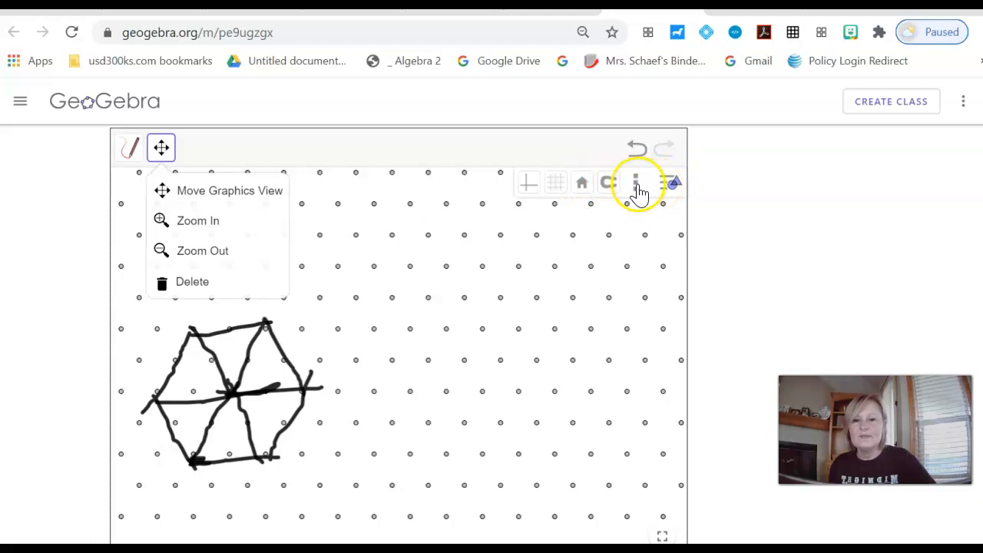
# Show the list of additional views available for the whiteboard and close it
pyautogui.click(637, 187)
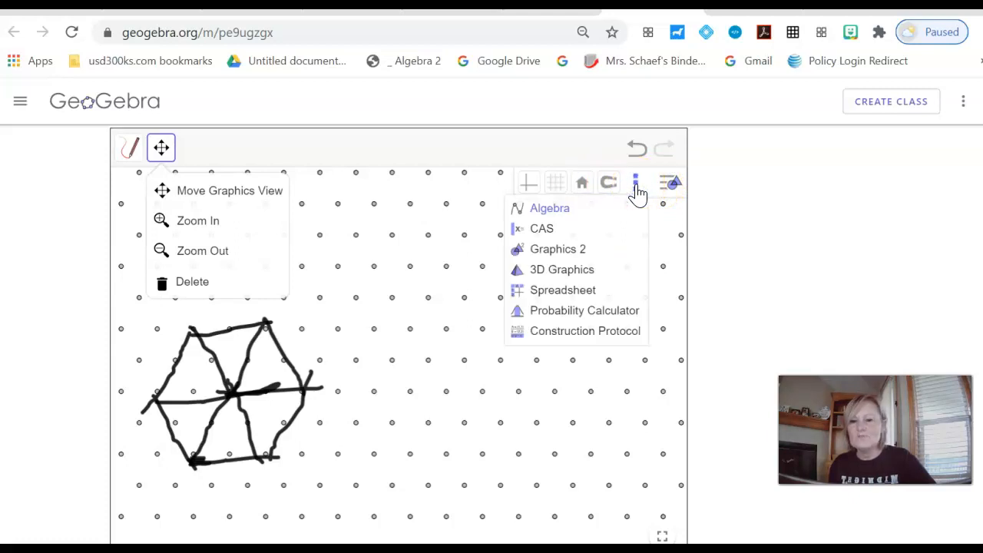
pyautogui.click(588, 151)
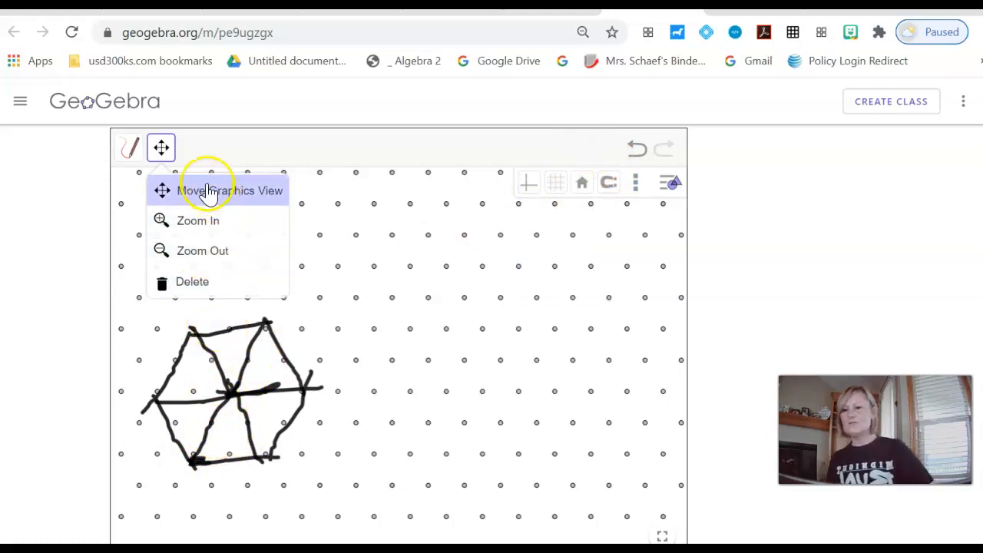
# Draw a freehand horizontal edge beside the hexagon and a rhombus rising from its right end with the Pen tool, about two dot spacings per side
pyautogui.click(131, 154)
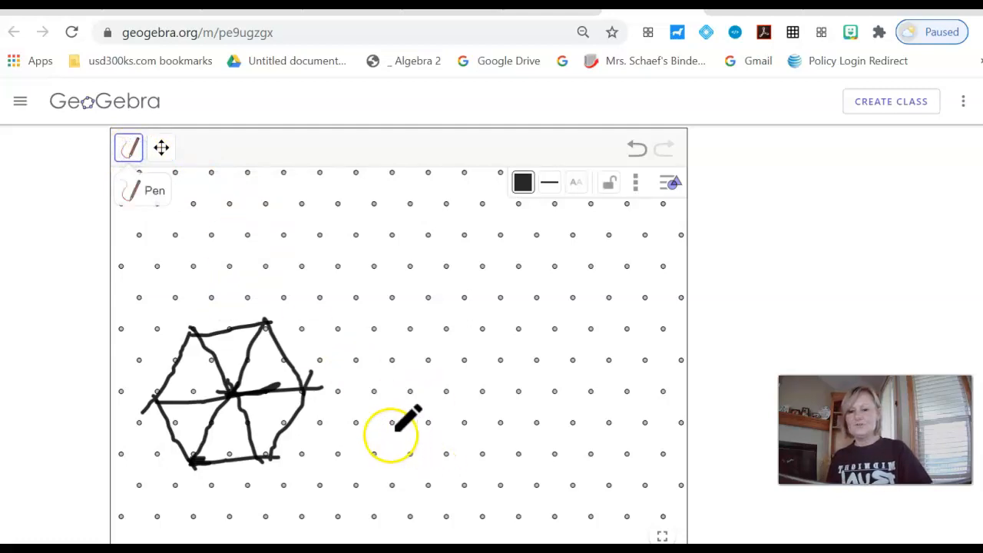
pyautogui.moveTo(385, 431); pyautogui.dragTo(396, 433)
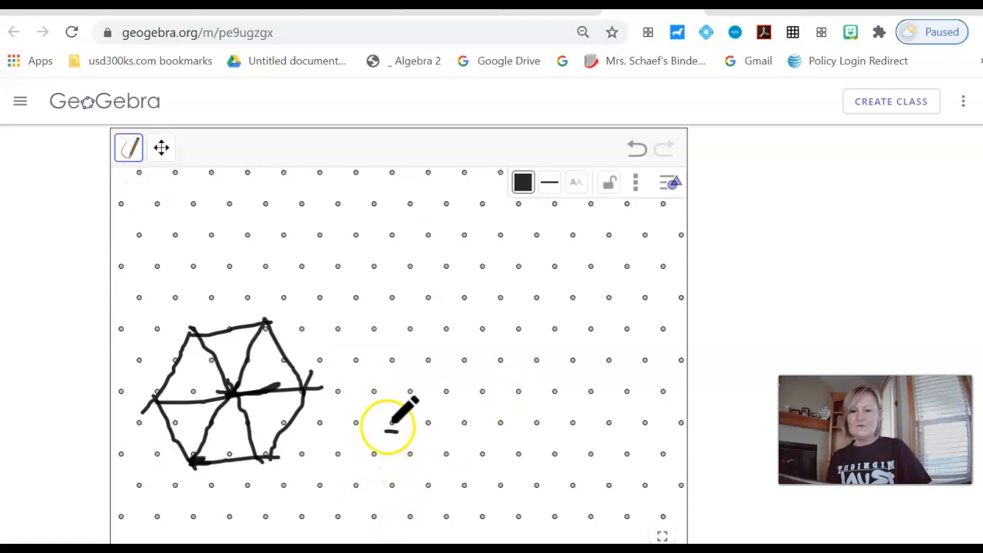
pyautogui.moveTo(389, 431)
pyautogui.mouseDown()
pyautogui.moveTo(488, 423)
pyautogui.moveTo(466, 428)
pyautogui.moveTo(518, 345)
pyautogui.mouseUp()
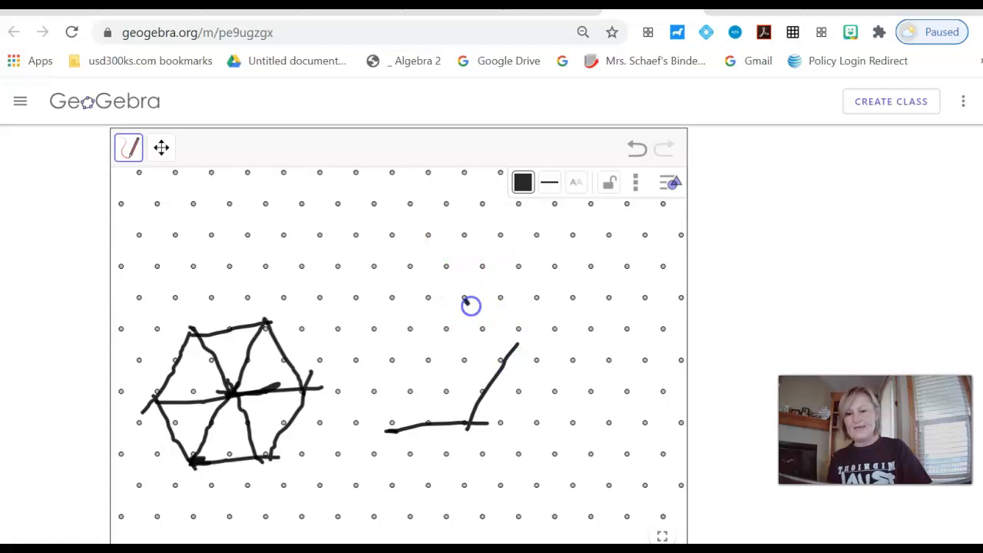
pyautogui.click(462, 302)
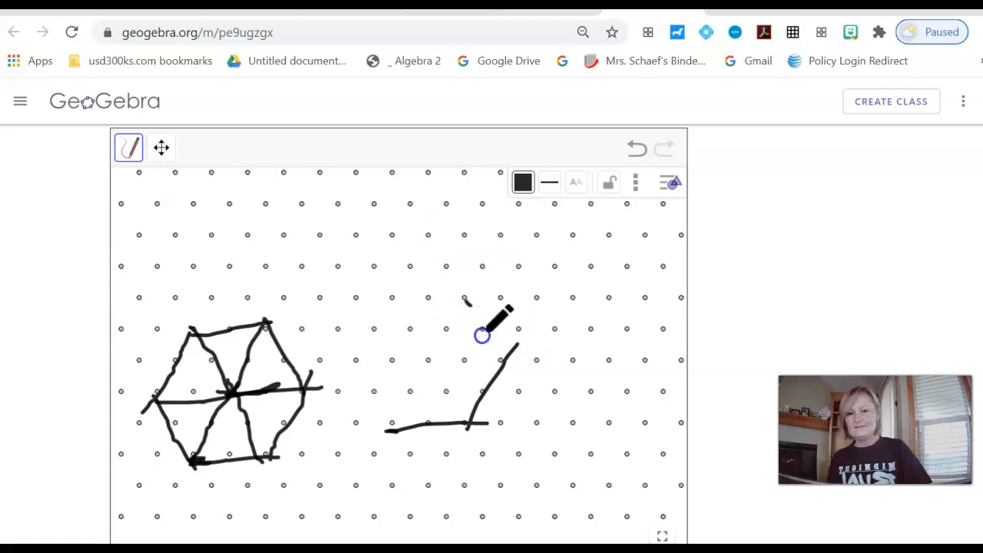
pyautogui.moveTo(485, 338)
pyautogui.mouseDown()
pyautogui.moveTo(450, 307)
pyautogui.moveTo(510, 362)
pyautogui.mouseUp()
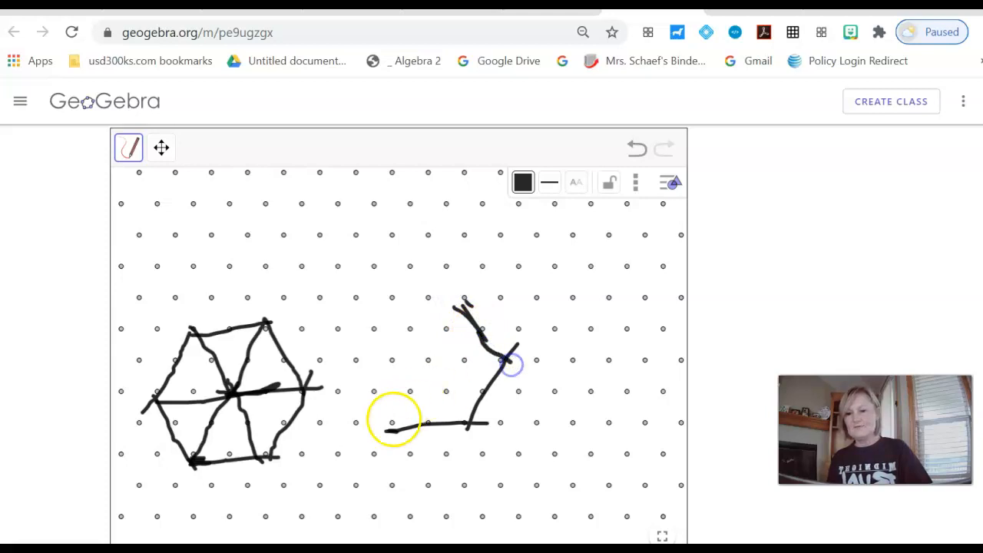
pyautogui.moveTo(464, 307)
pyautogui.mouseDown()
pyautogui.moveTo(417, 374)
pyautogui.moveTo(468, 423)
pyautogui.mouseUp()
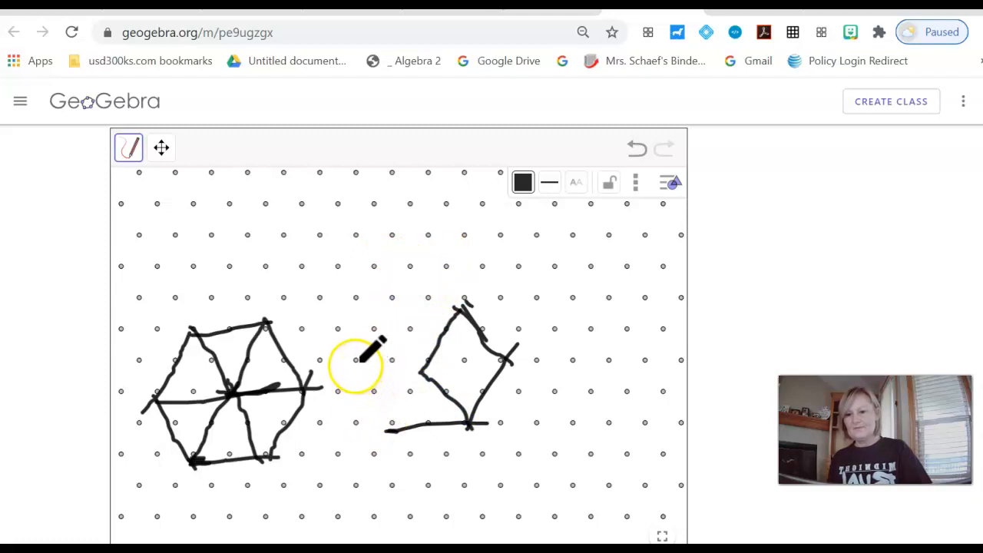
# Complete the freehand cube by drawing its front-left and upper-left faces against the rhombus
pyautogui.moveTo(370, 395); pyautogui.dragTo(388, 418)
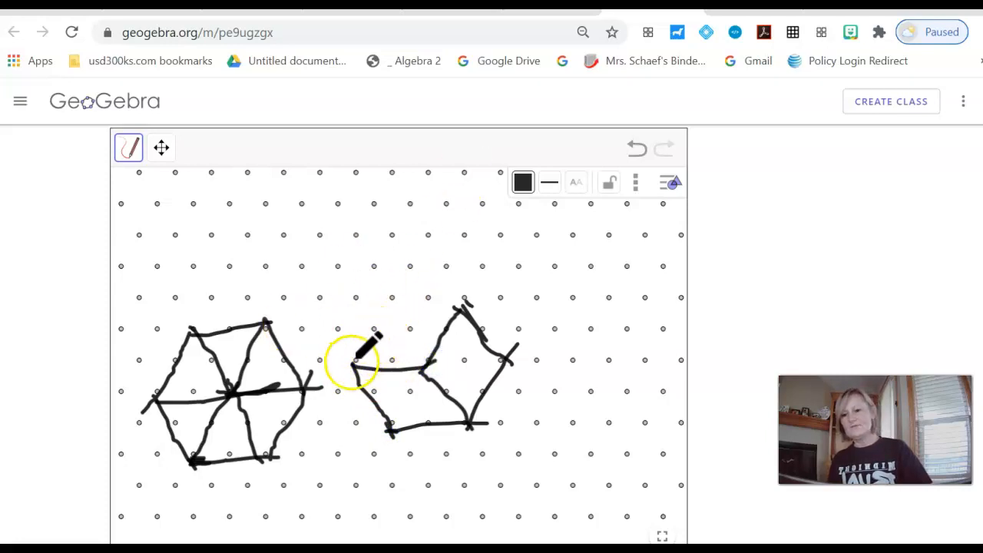
pyautogui.moveTo(391, 314); pyautogui.dragTo(414, 268)
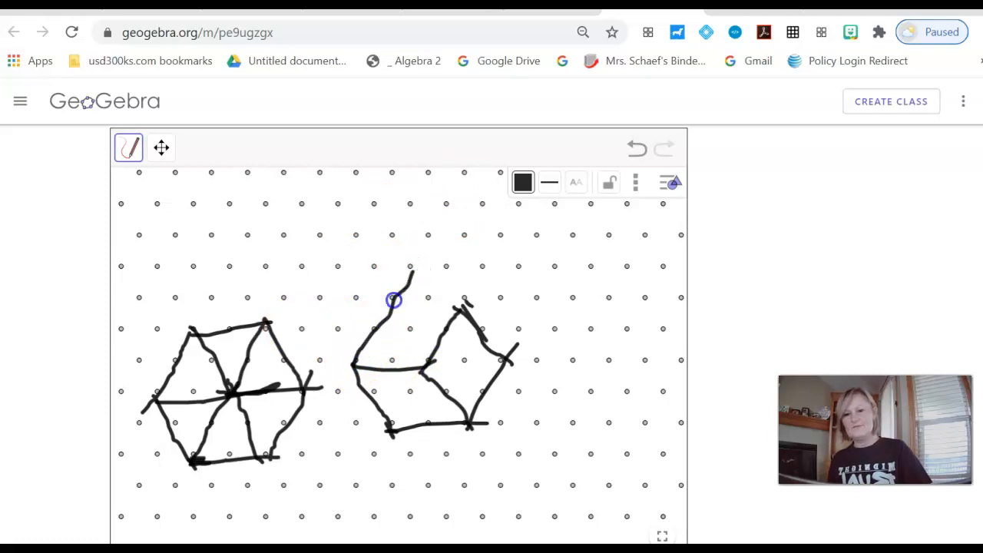
pyautogui.moveTo(471, 308); pyautogui.dragTo(469, 307)
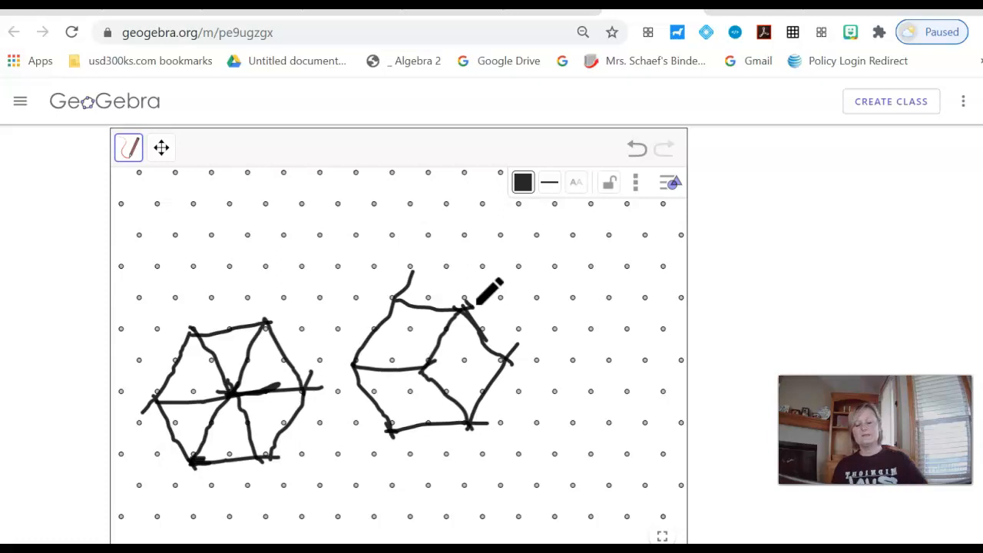
# Create a class from this whiteboard, keeping the name Isometric Dot Whiteboard
pyautogui.click(899, 104)
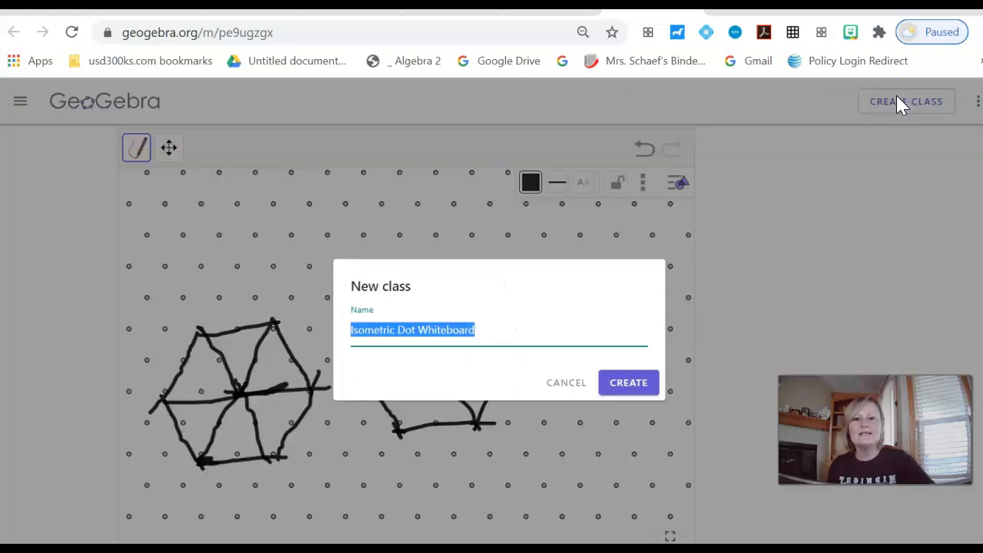
pyautogui.click(630, 382)
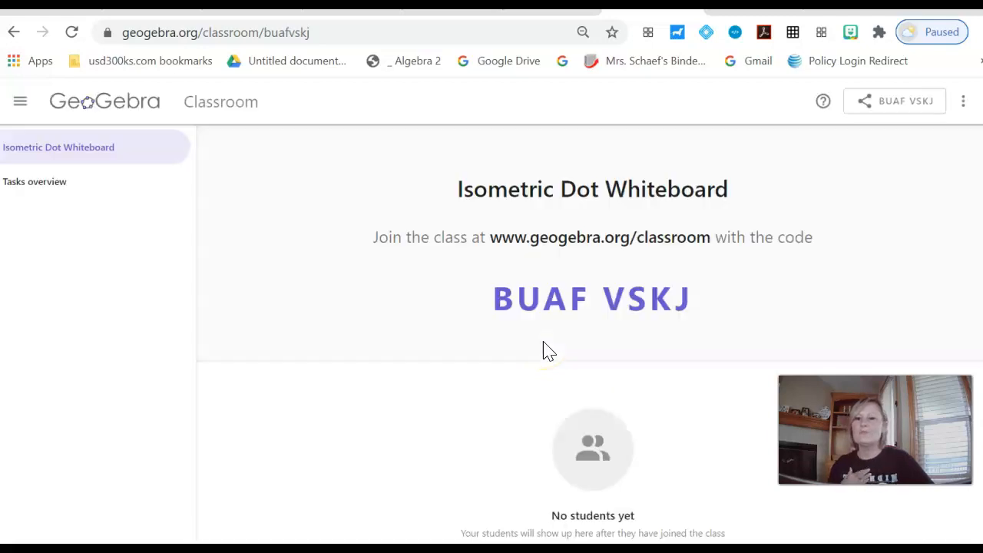
# Review the new class's tasks overview and return to its main page with the joining instructions and student area
pyautogui.click(20, 104)
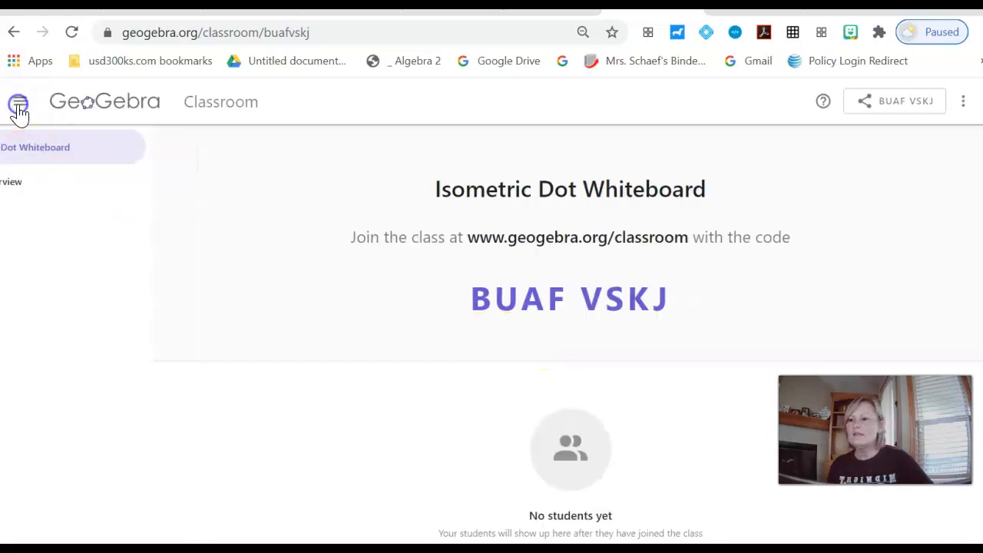
pyautogui.click(20, 106)
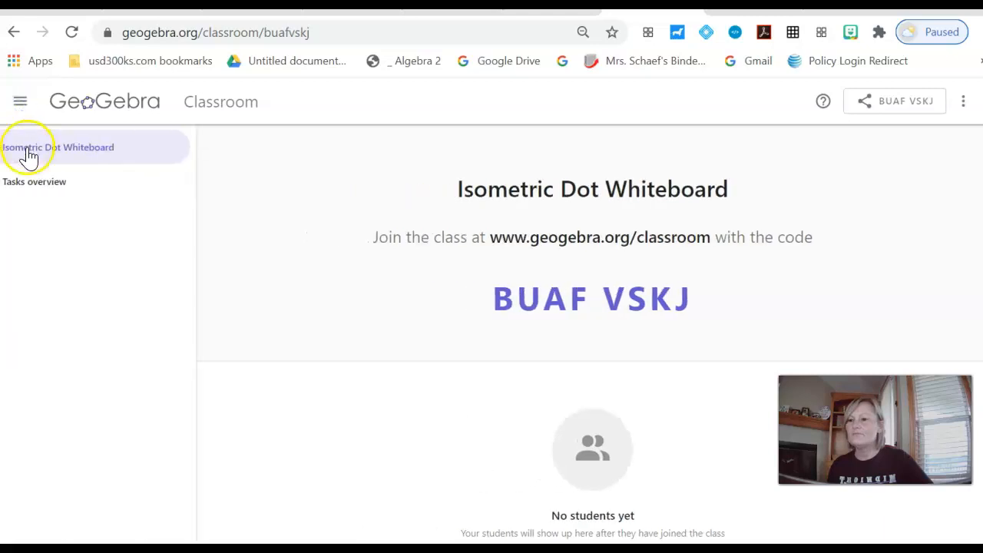
pyautogui.click(20, 183)
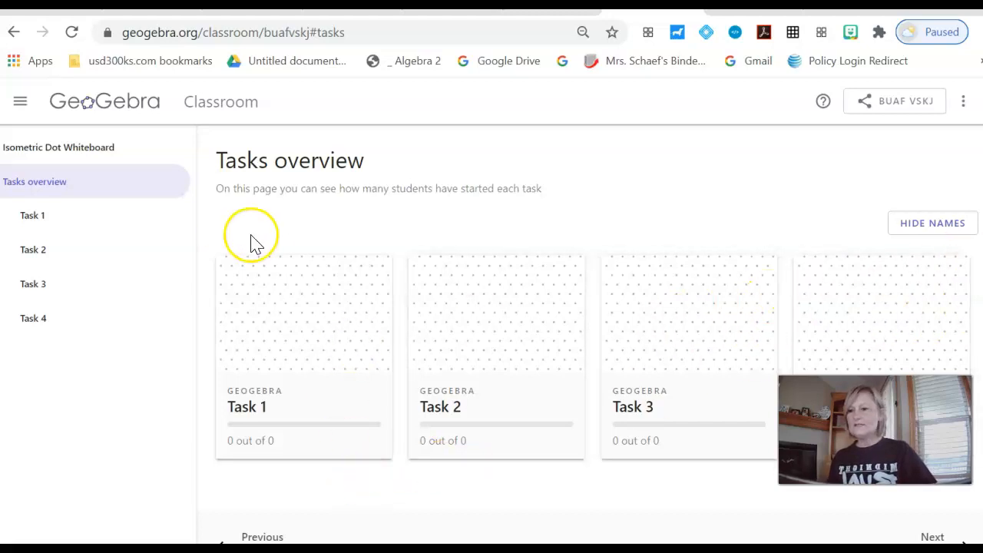
pyautogui.click(90, 152)
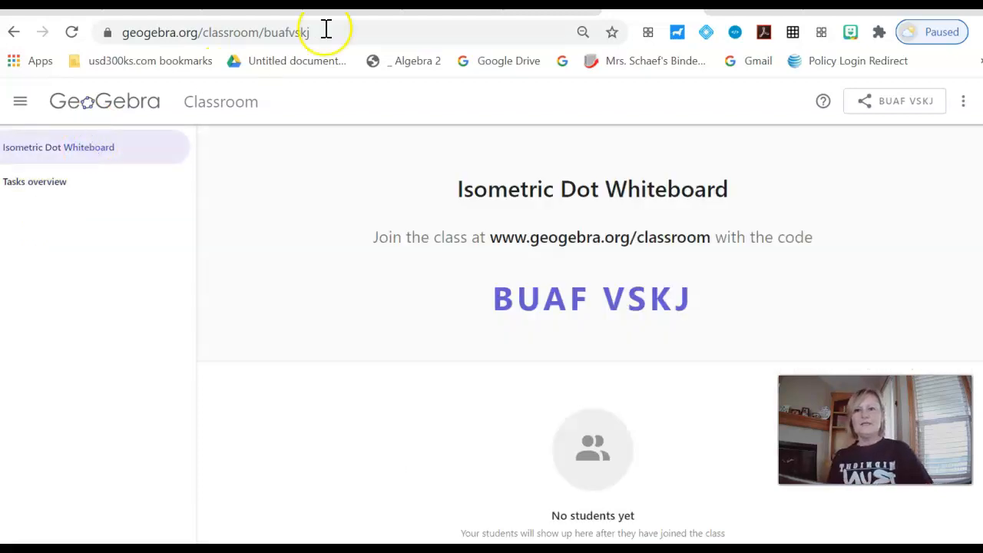
pyautogui.scroll(-1, 208, 304)
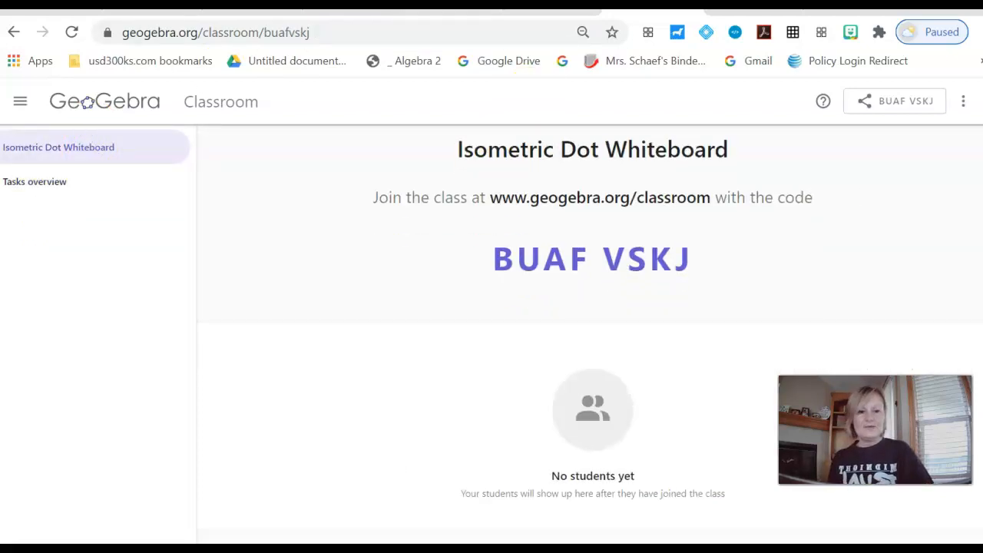
pyautogui.scroll(1, 208, 304)
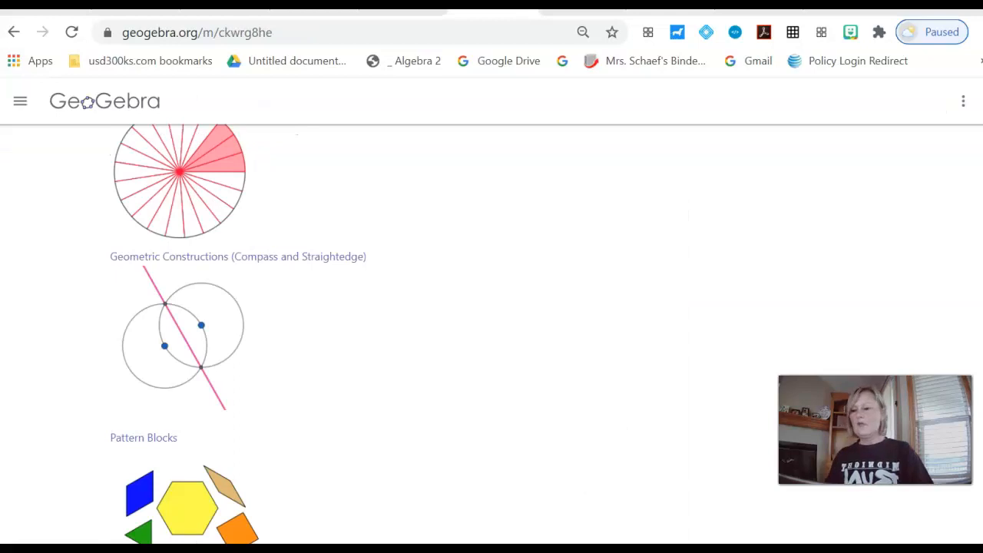
# Open the Geometric Constructions (Compass and Straightedge) template from the templates page and look over its construction area
pyautogui.click(216, 261)
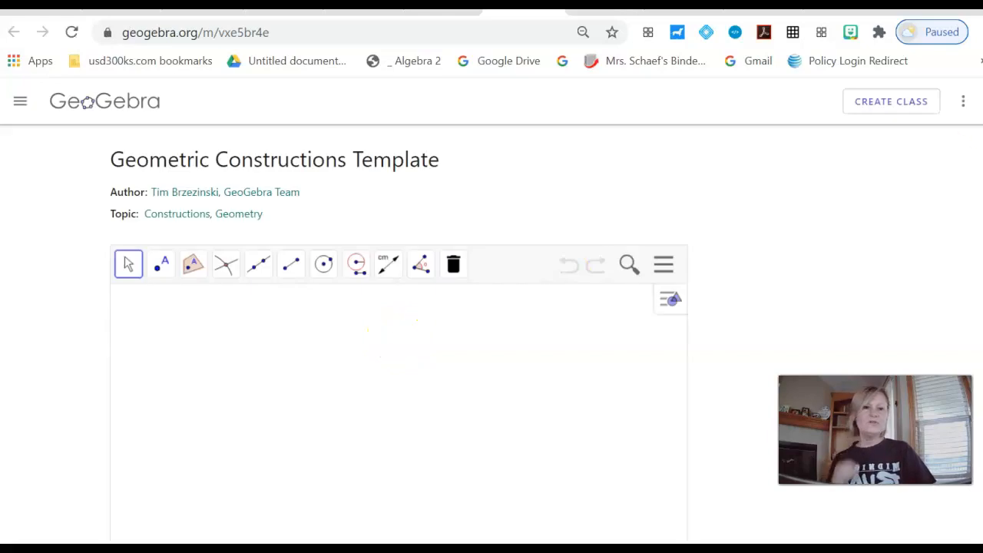
pyautogui.scroll(-2, 397, 336)
pyautogui.scroll(1, 397, 336)
pyautogui.scroll(-1, 397, 335)
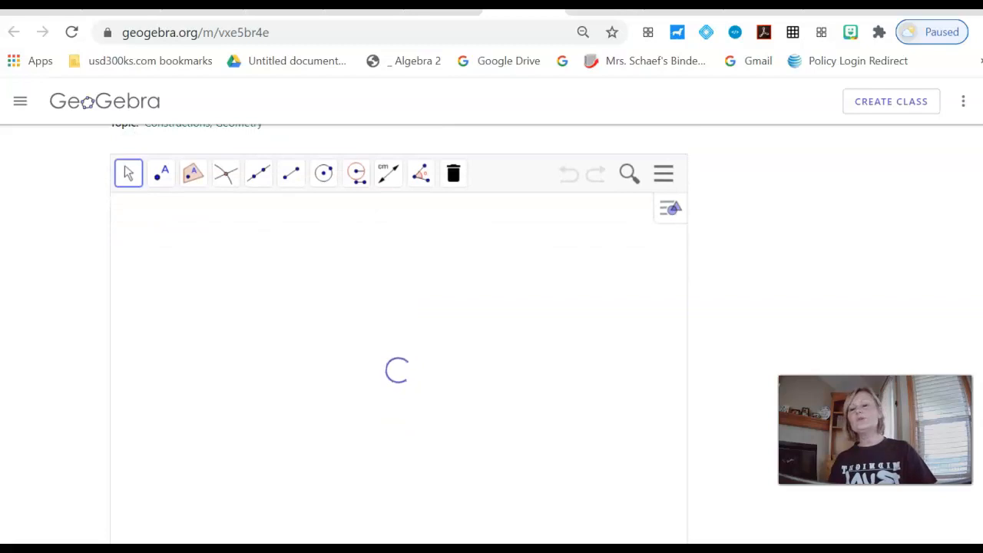
pyautogui.scroll(1, 397, 336)
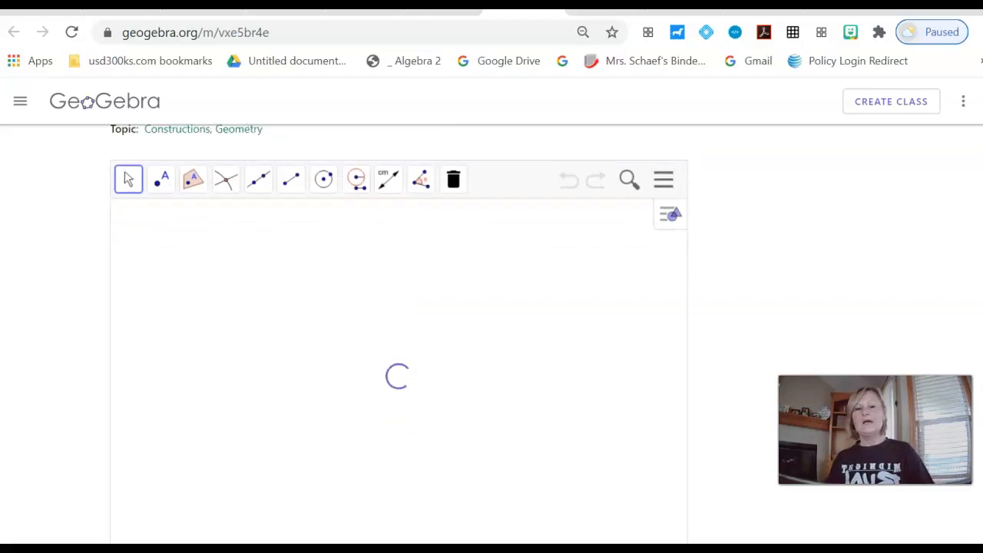
pyautogui.moveTo(980, 129); pyautogui.dragTo(982, 380)
pyautogui.moveTo(982, 262); pyautogui.dragTo(953, 141)
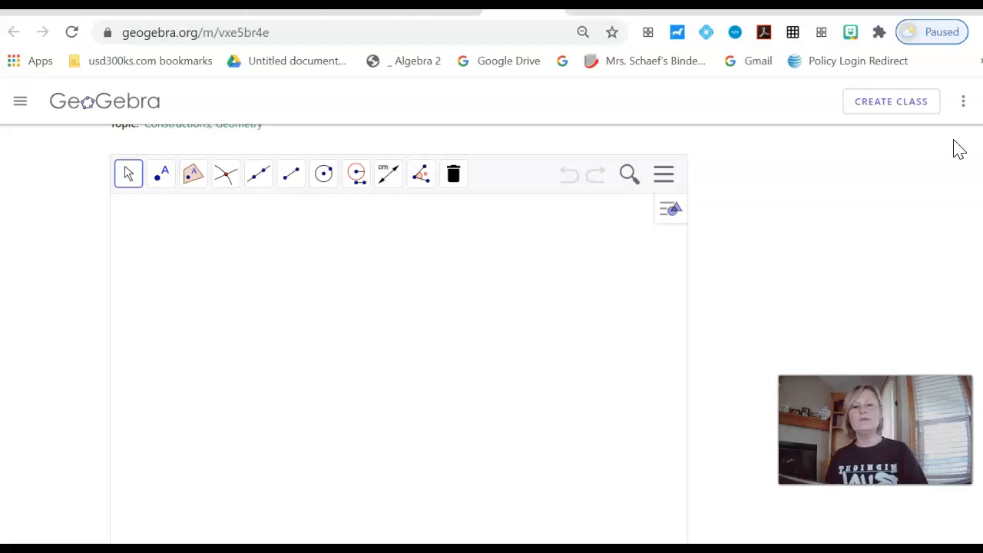
# Create a class from the Geometric Constructions Template and show its tasks overview
pyautogui.click(894, 103)
pyautogui.click(630, 388)
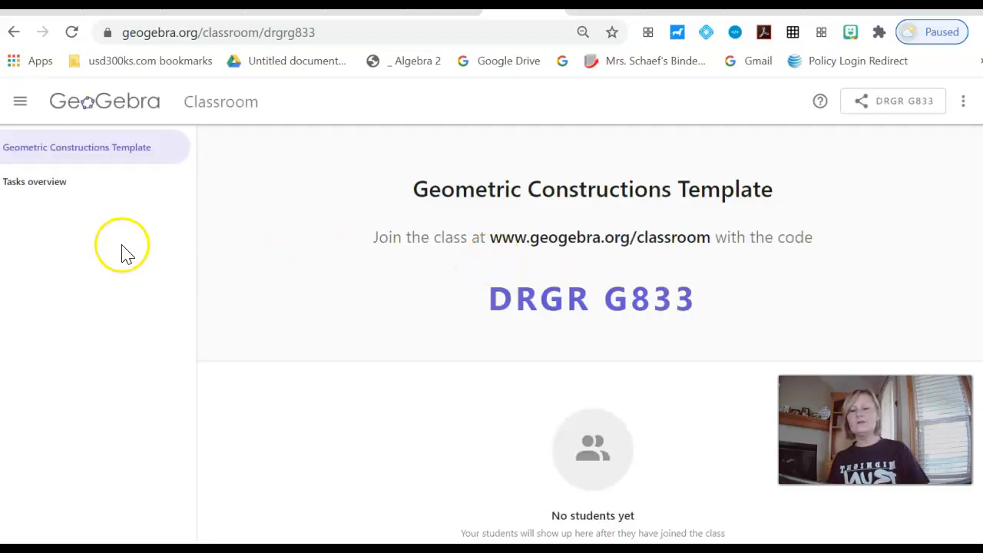
pyautogui.click(44, 193)
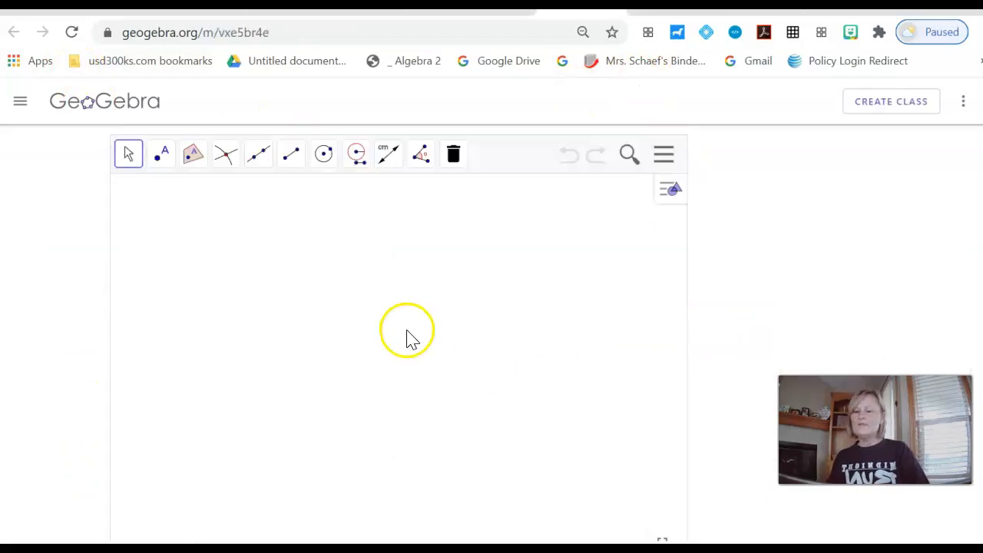
# Draw a circle by centre and point in the upper-left part of the construction area, with the second point to the centre's lower right
pyautogui.click(226, 158)
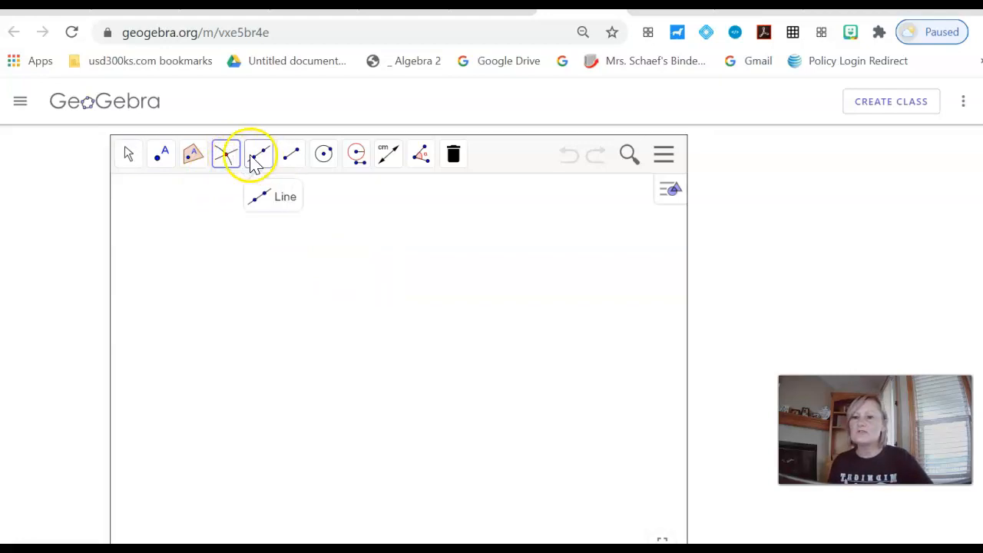
pyautogui.click(325, 159)
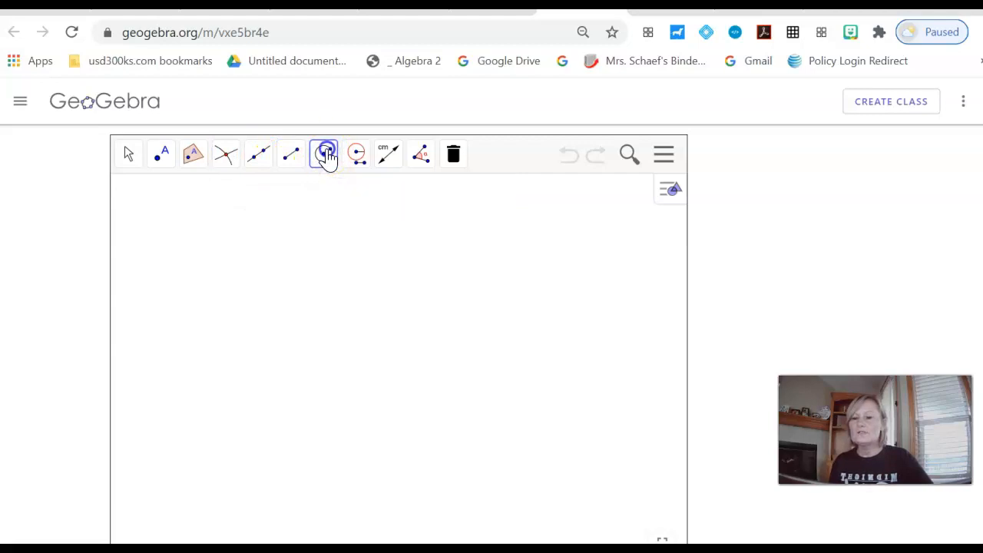
pyautogui.click(226, 301)
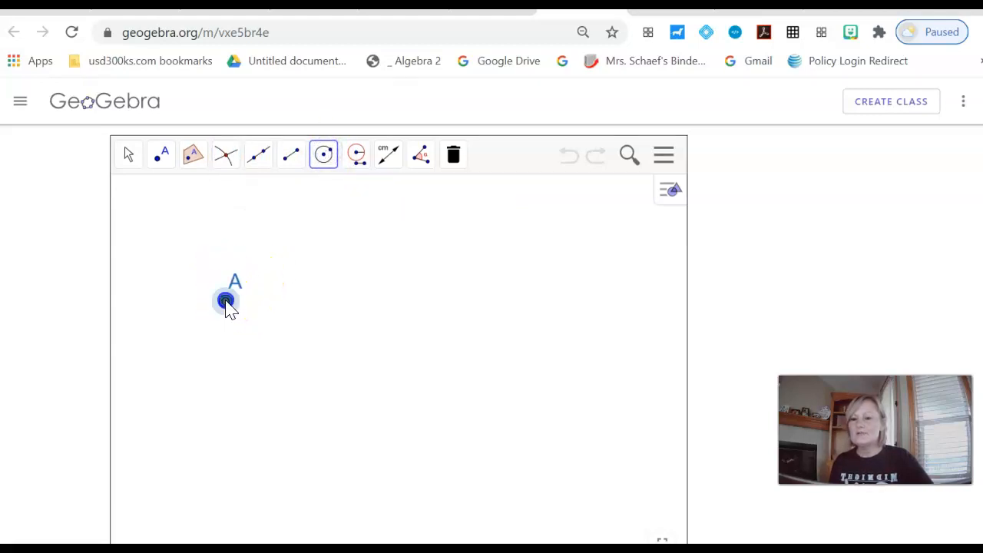
pyautogui.click(293, 348)
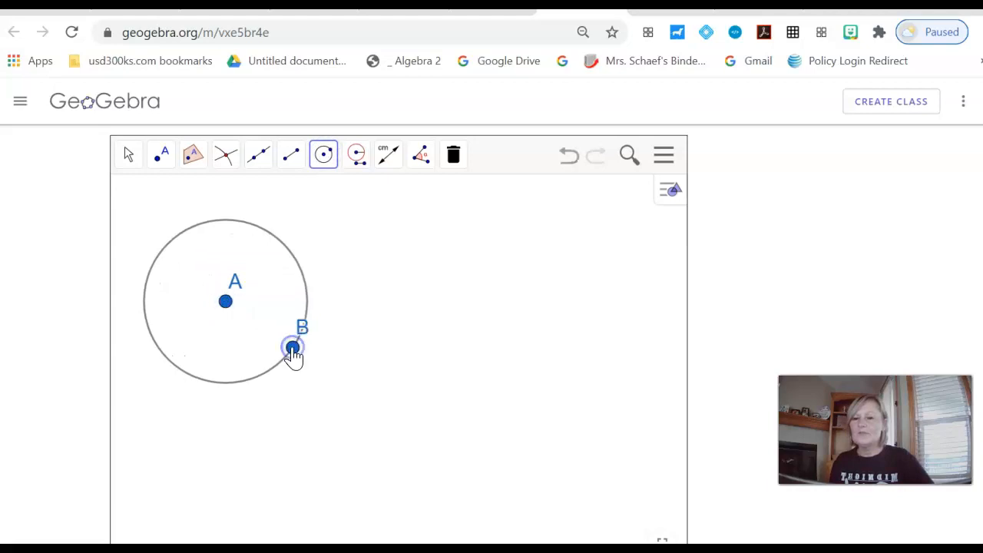
# Draw a second circle centred on point B, about the same size as the first, through a new point to B's lower right
pyautogui.click(326, 159)
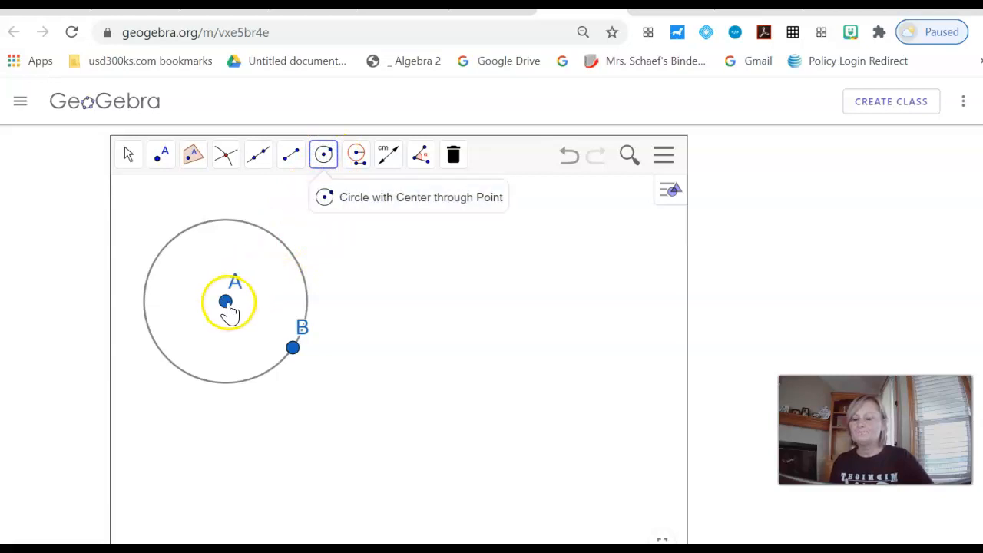
pyautogui.click(292, 349)
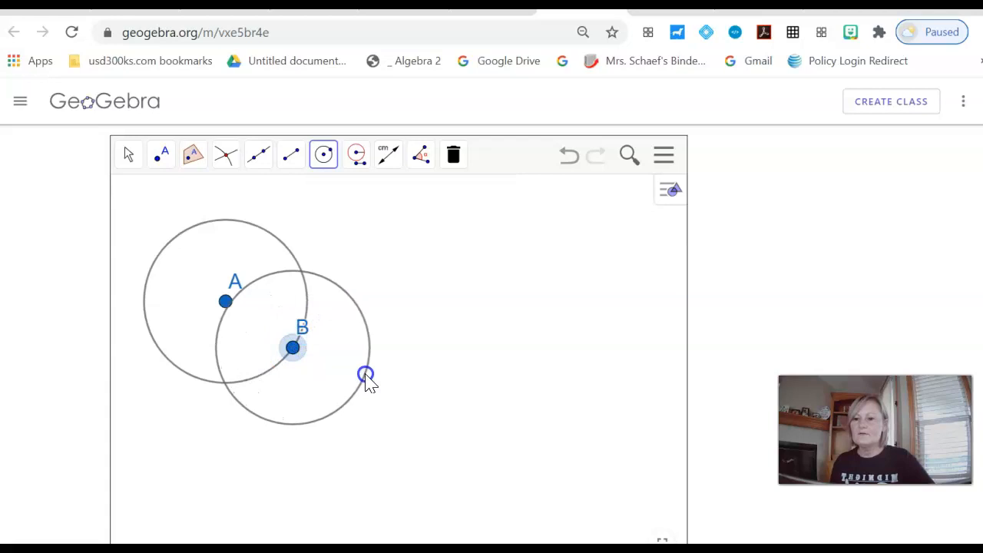
pyautogui.click(367, 376)
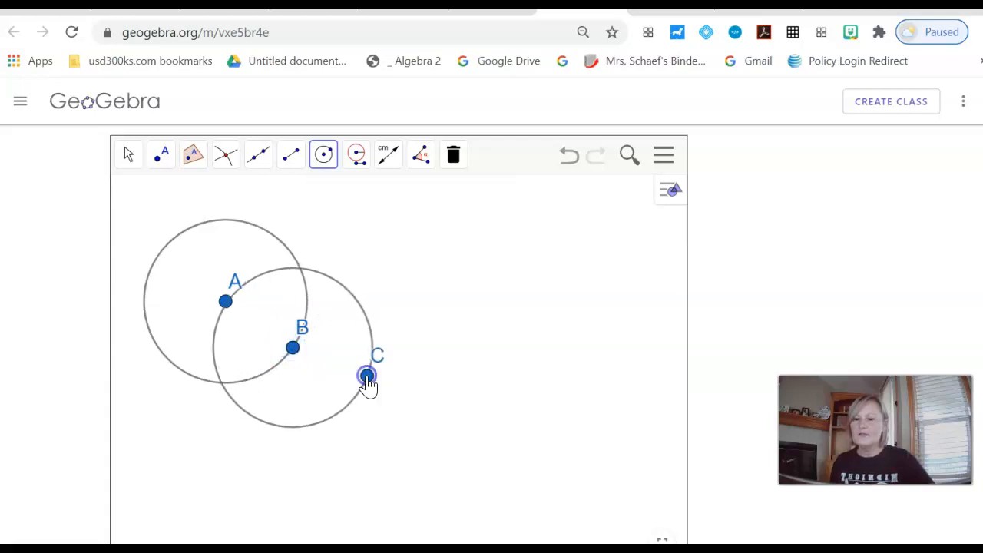
# Draw a line through a new point outside the first circle's upper left and a second point between A and B
pyautogui.click(259, 156)
pyautogui.click(145, 230)
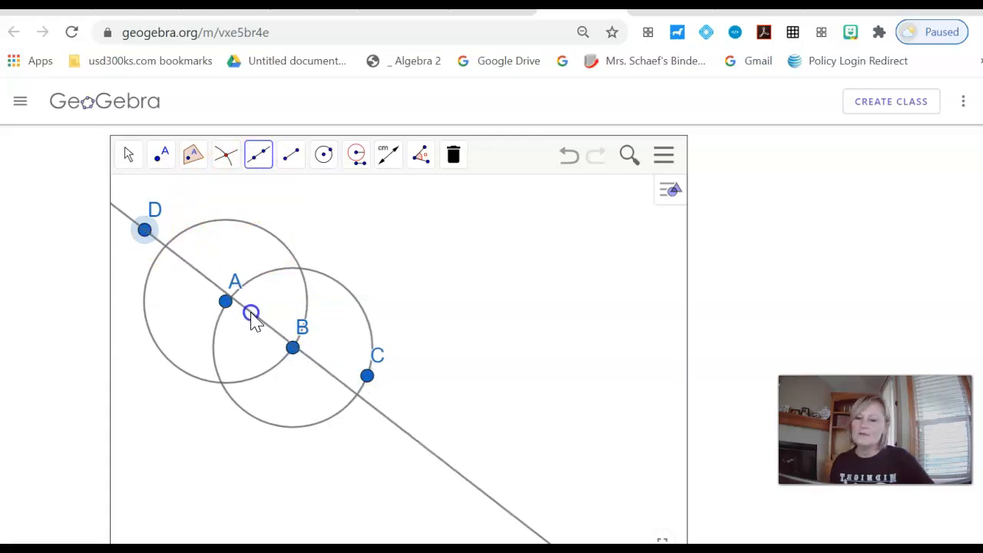
pyautogui.click(249, 317)
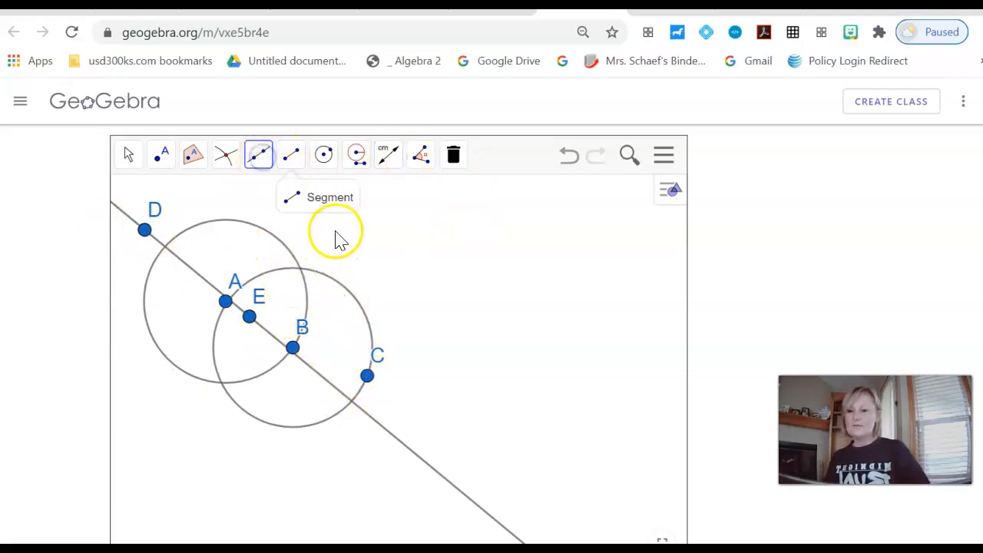
pyautogui.click(258, 156)
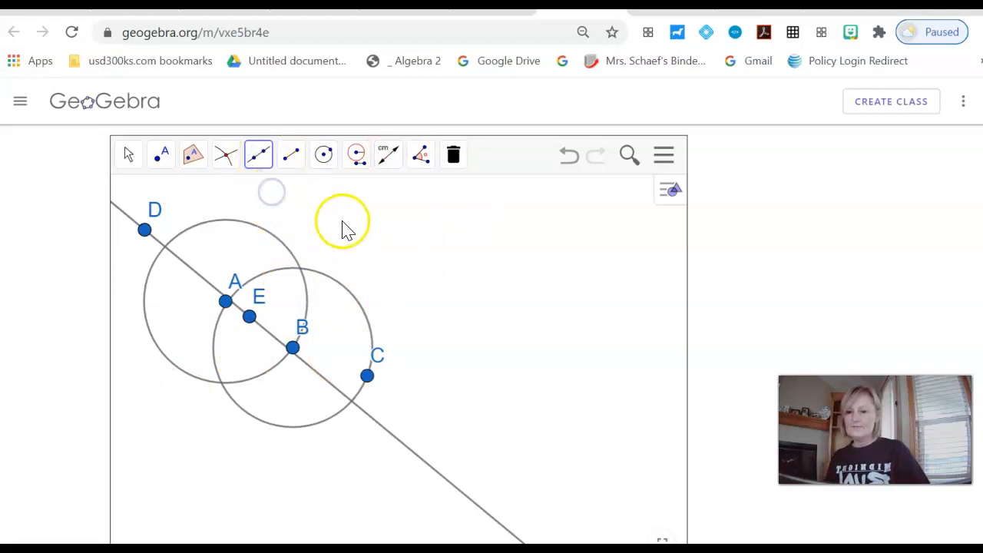
# Draw a line through the two circles' upper intersection, crossing the segment between A and B toward their lower intersection
pyautogui.click(300, 268)
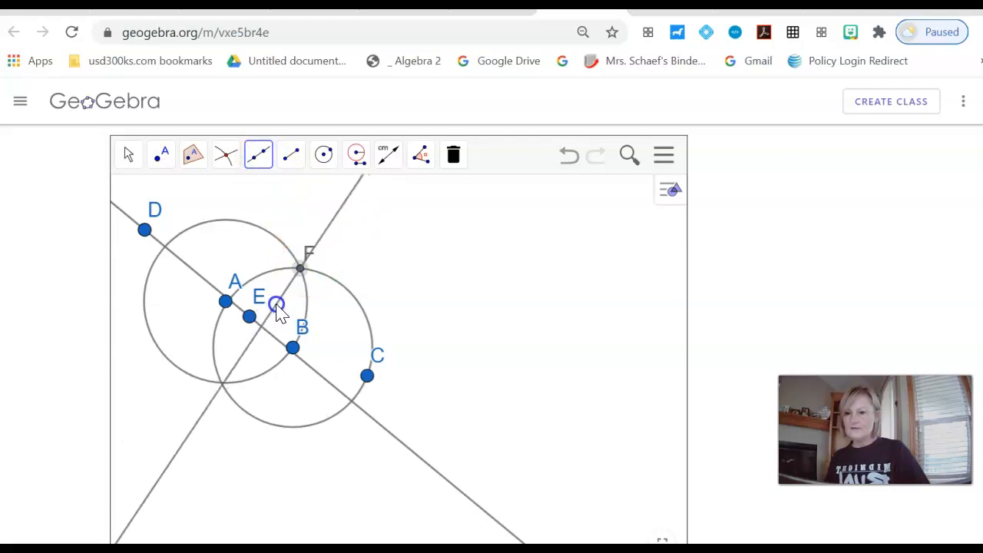
pyautogui.click(276, 304)
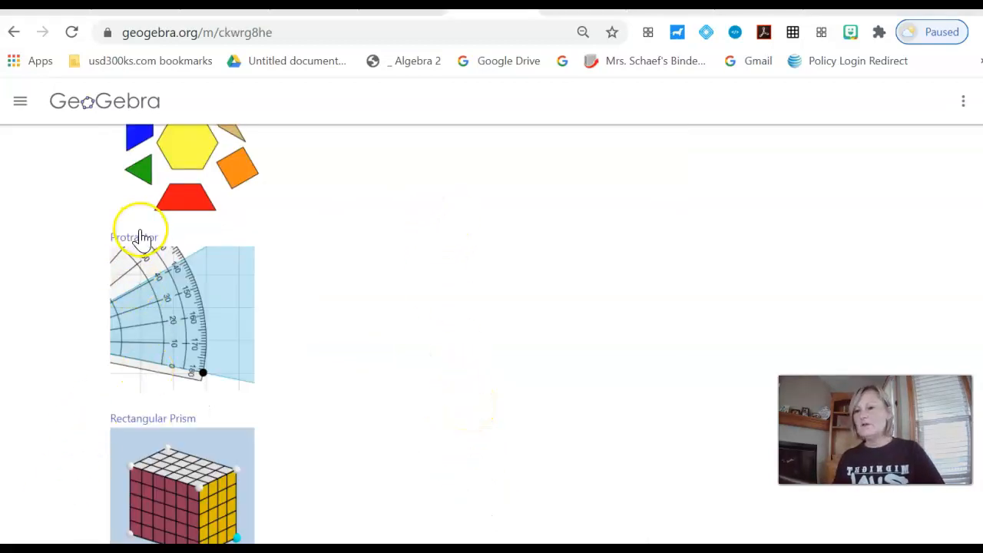
# Open the Protractor template and bring its first applet into view
pyautogui.click(141, 238)
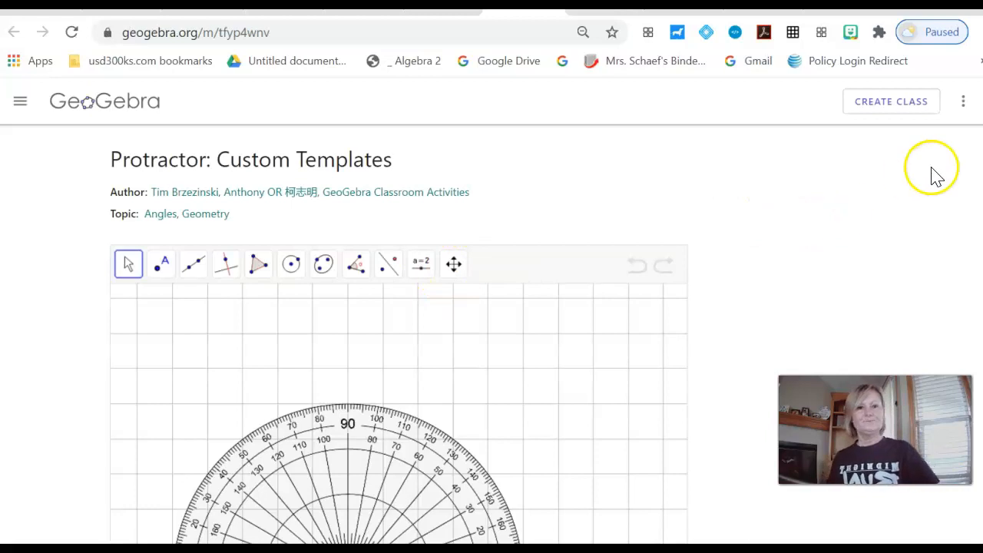
pyautogui.scroll(-3, 399, 414)
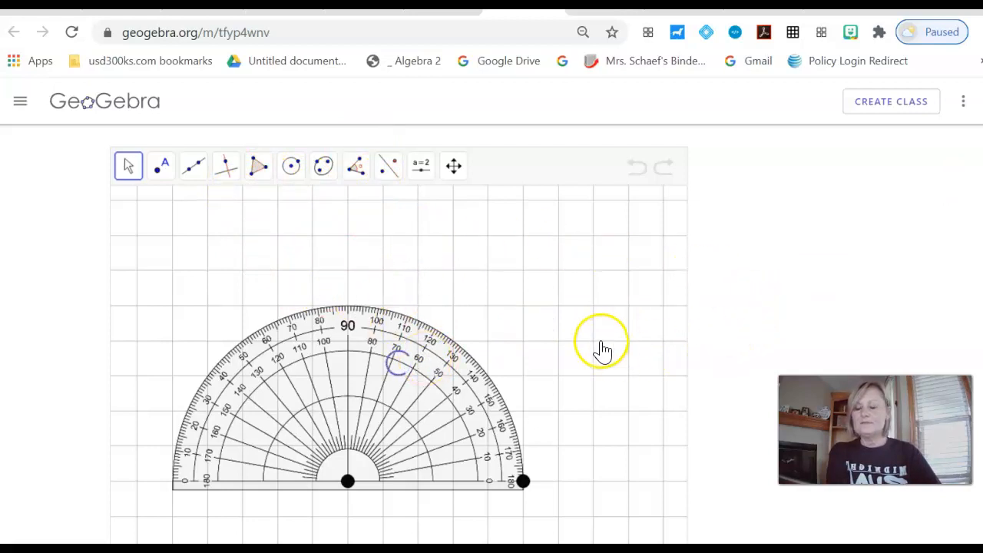
pyautogui.click(694, 350)
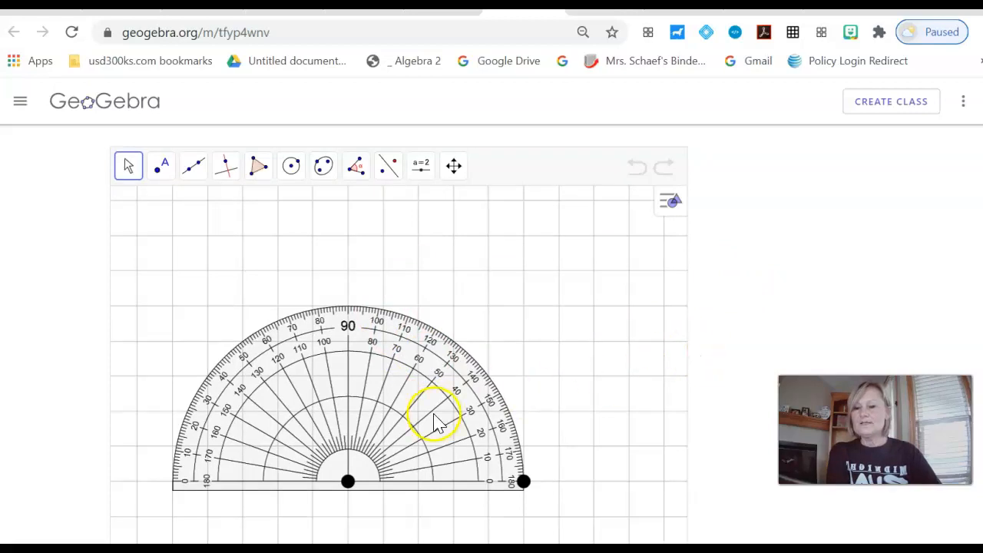
# Move the protractor upward on the grid and rotate it clockwise about its centre
pyautogui.moveTo(349, 490); pyautogui.dragTo(335, 421)
pyautogui.moveTo(511, 423); pyautogui.dragTo(466, 482)
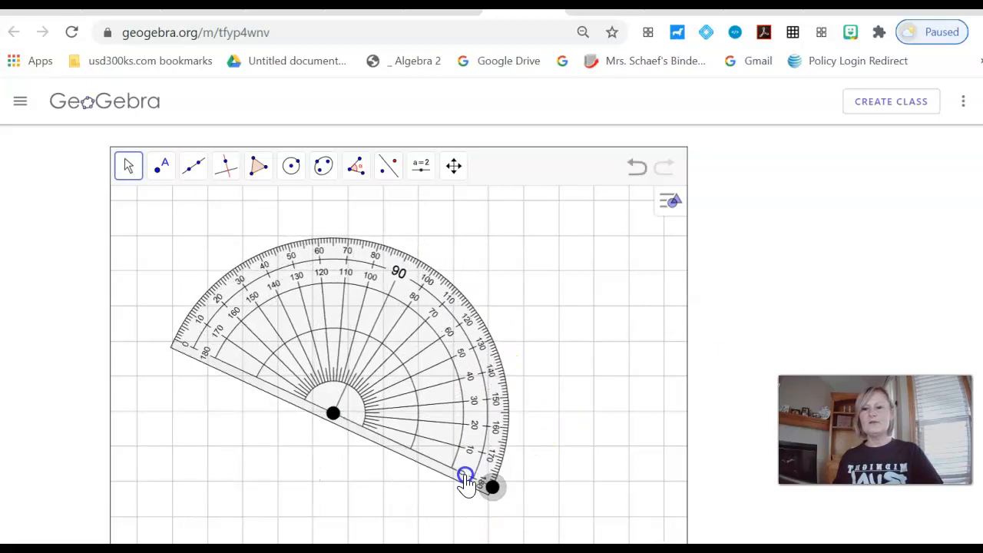
# Draw triangle ABC with the Polygon tool, with A and B beside the protractor and C overlapping its lower edge; undo any stray point
pyautogui.click(260, 177)
pyautogui.click(291, 167)
pyautogui.click(262, 170)
pyautogui.click(259, 167)
pyautogui.click(259, 166)
pyautogui.click(283, 212)
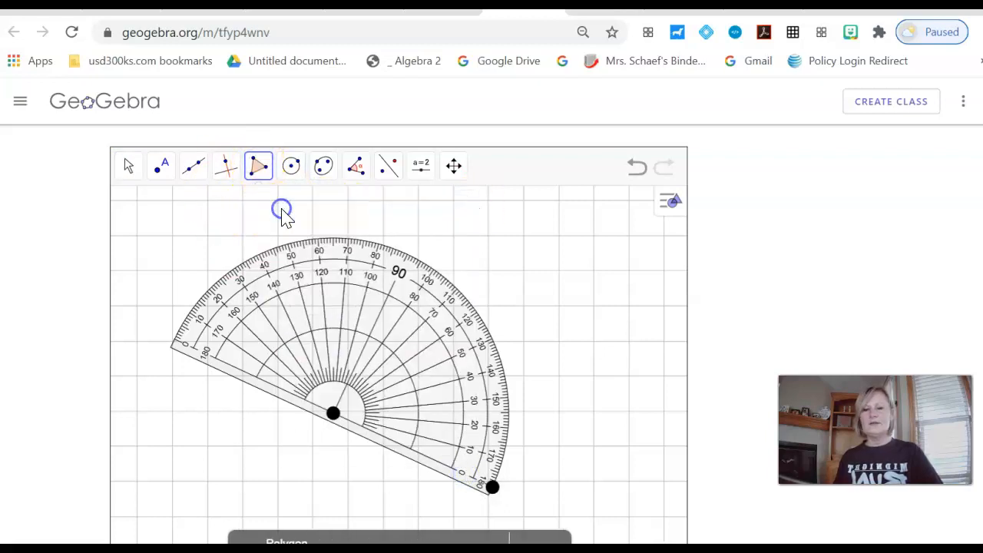
pyautogui.click(508, 243)
pyautogui.click(615, 363)
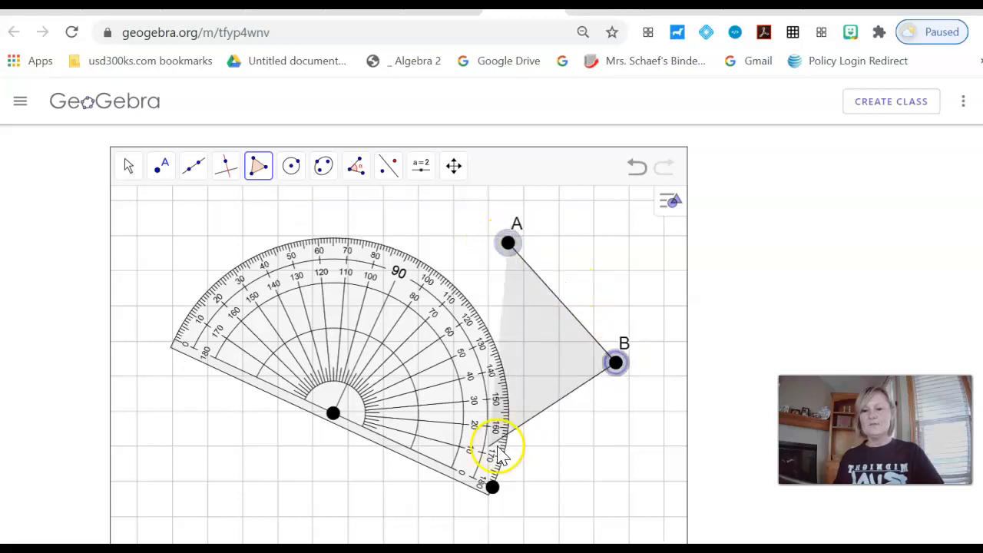
pyautogui.click(444, 456)
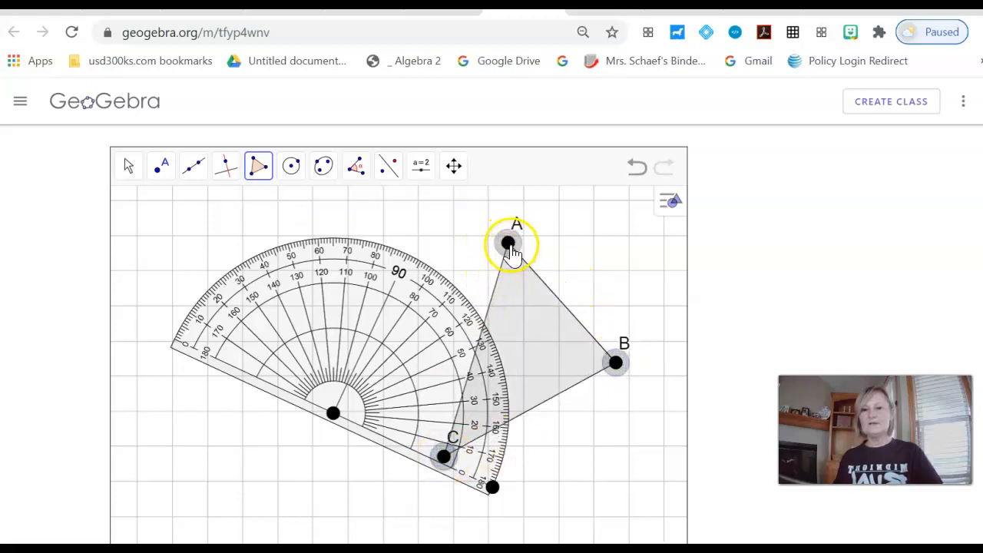
pyautogui.click(508, 243)
pyautogui.click(359, 351)
pyautogui.hotkey('ctrl', 'z')
# Shift the drawing slightly to the left and rotate the protractor further clockwise into a steep tilt
pyautogui.click(128, 170)
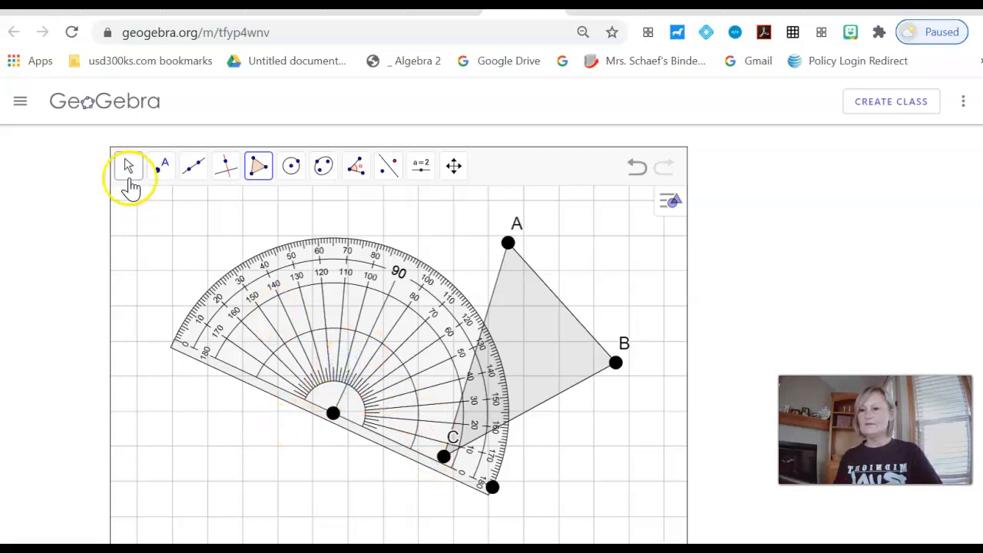
pyautogui.click(128, 171)
pyautogui.moveTo(340, 314); pyautogui.dragTo(307, 327)
pyautogui.click(449, 498)
pyautogui.moveTo(452, 500); pyautogui.dragTo(325, 487)
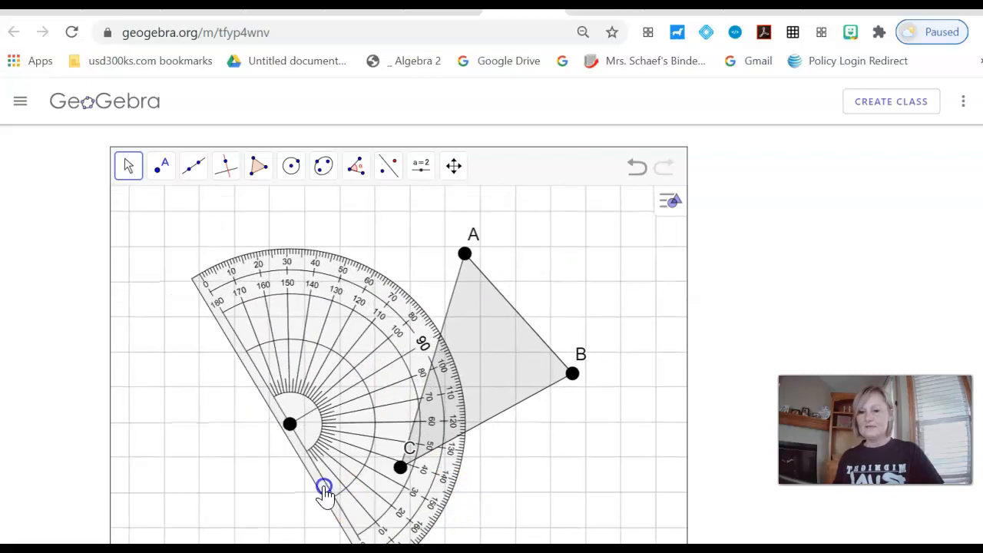
# Place the protractor's centre on vertex B of the triangle, and after that on vertex C
pyautogui.moveTo(297, 428); pyautogui.dragTo(576, 375)
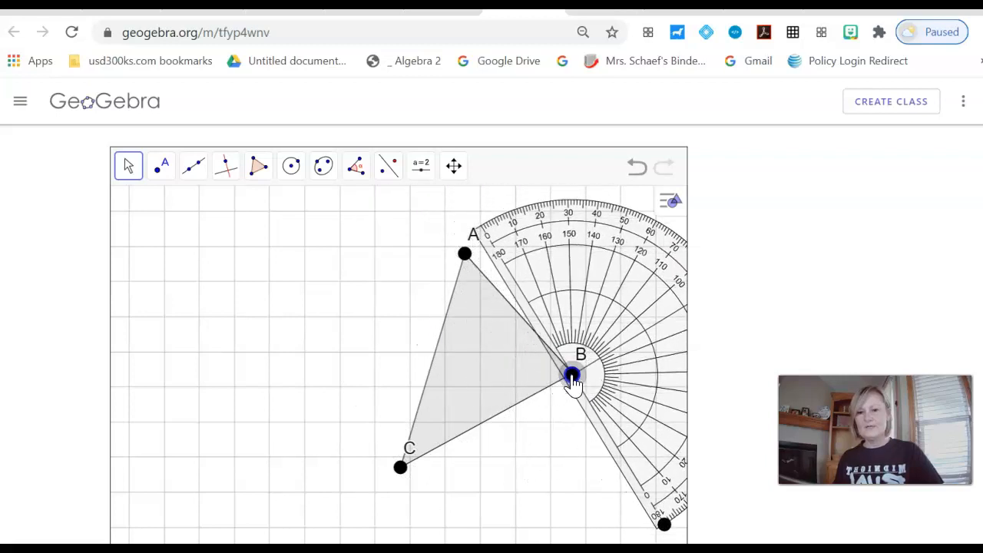
pyautogui.click(502, 231)
pyautogui.moveTo(499, 232)
pyautogui.mouseDown()
pyautogui.moveTo(480, 259)
pyautogui.moveTo(497, 226)
pyautogui.mouseUp()
pyautogui.click(574, 369)
pyautogui.moveTo(575, 375); pyautogui.dragTo(402, 471)
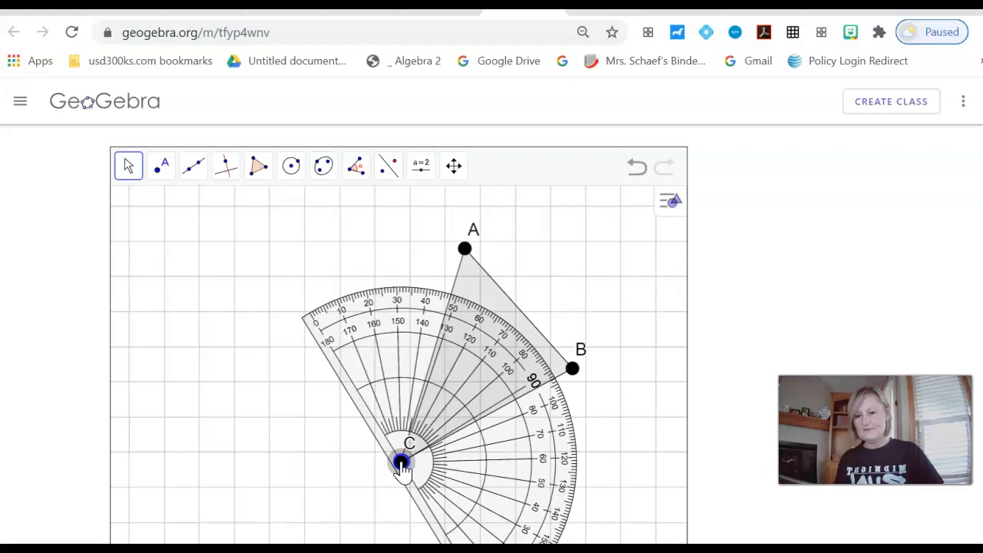
# Show the protractor applet in full screen
pyautogui.click(442, 428)
pyautogui.scroll(-1, 982, 223)
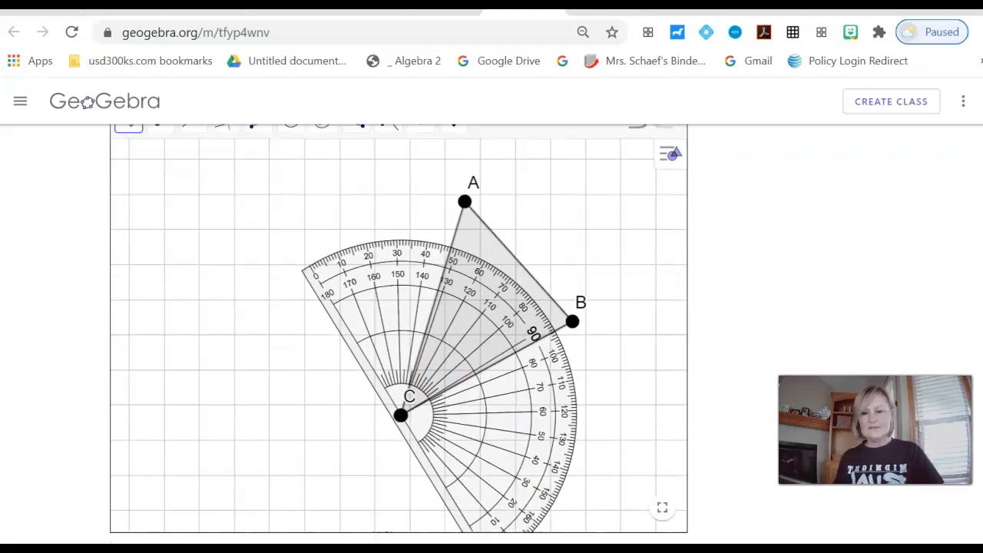
pyautogui.scroll(-1, 399, 328)
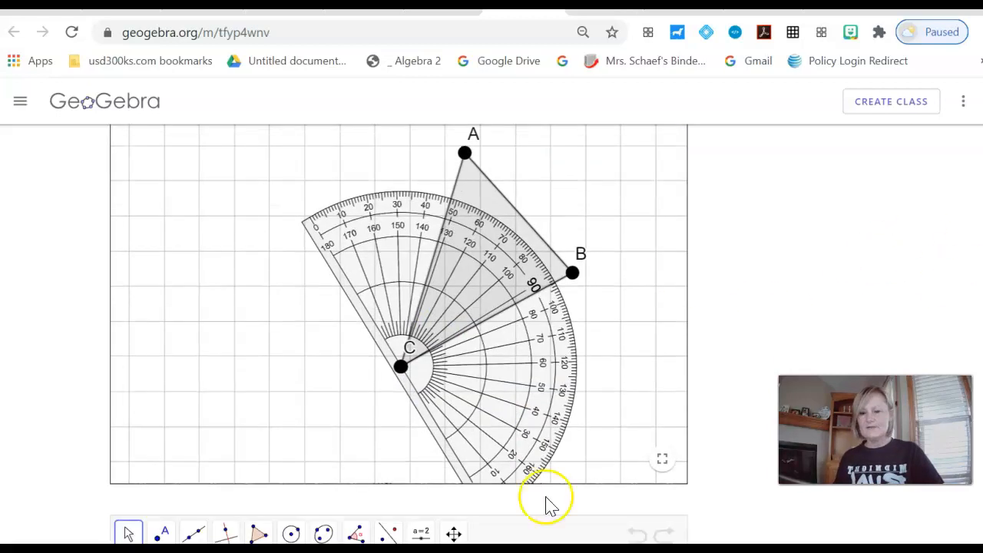
pyautogui.click(662, 460)
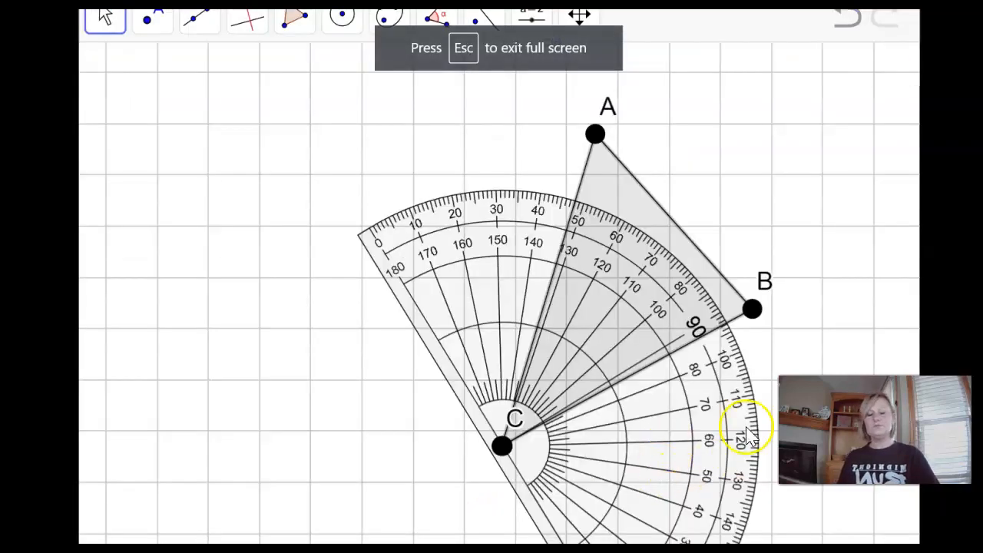
# Rotate the protractor counterclockwise away from the triangle and put its centre back on vertex C
pyautogui.moveTo(503, 449); pyautogui.dragTo(439, 394)
pyautogui.moveTo(565, 538); pyautogui.dragTo(688, 437)
pyautogui.moveTo(374, 344)
pyautogui.mouseDown()
pyautogui.moveTo(432, 377)
pyautogui.moveTo(372, 342)
pyautogui.mouseUp()
pyautogui.moveTo(440, 381); pyautogui.dragTo(500, 447)
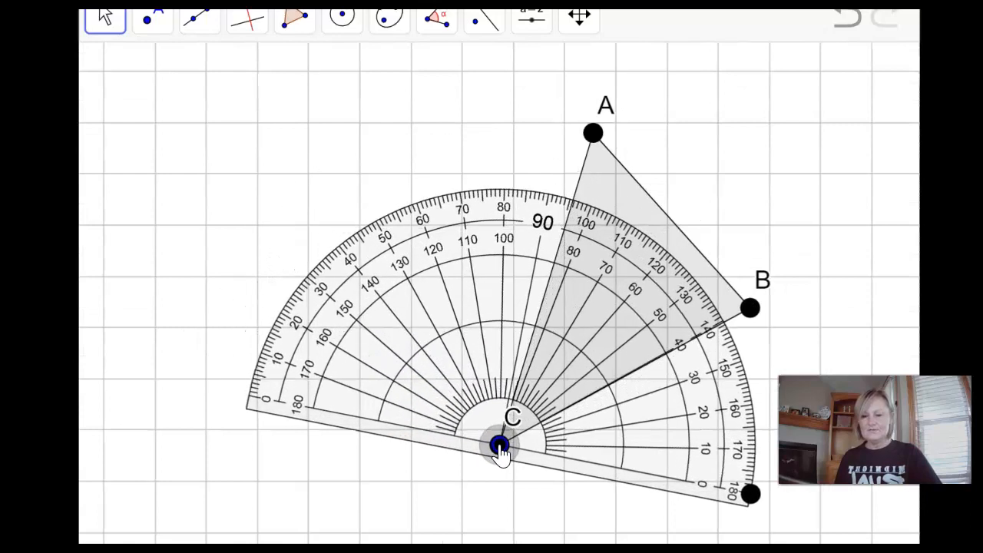
# Align the protractor's baseline with side CB to measure angle C, and exit full screen
pyautogui.click(751, 494)
pyautogui.moveTo(751, 498); pyautogui.dragTo(693, 346)
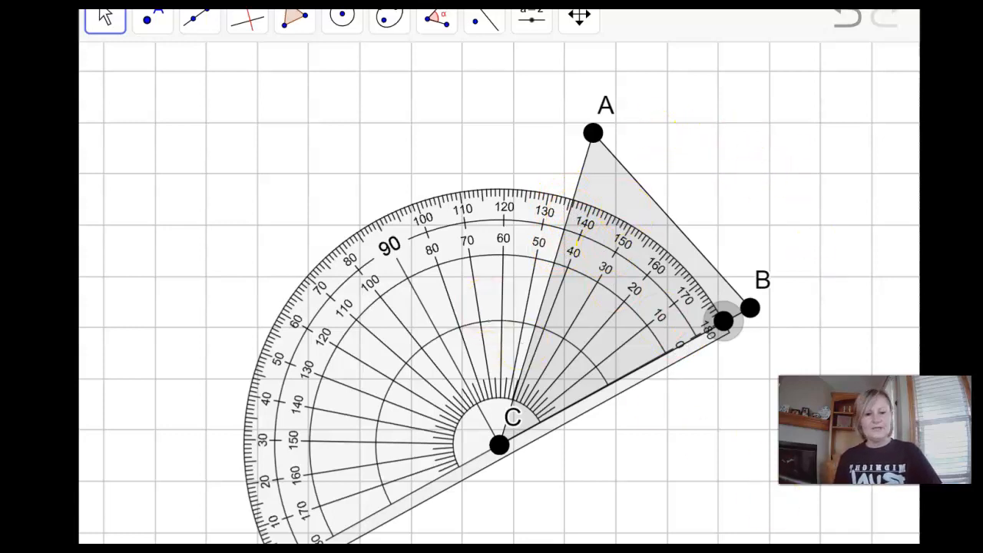
pyautogui.press('Escape')
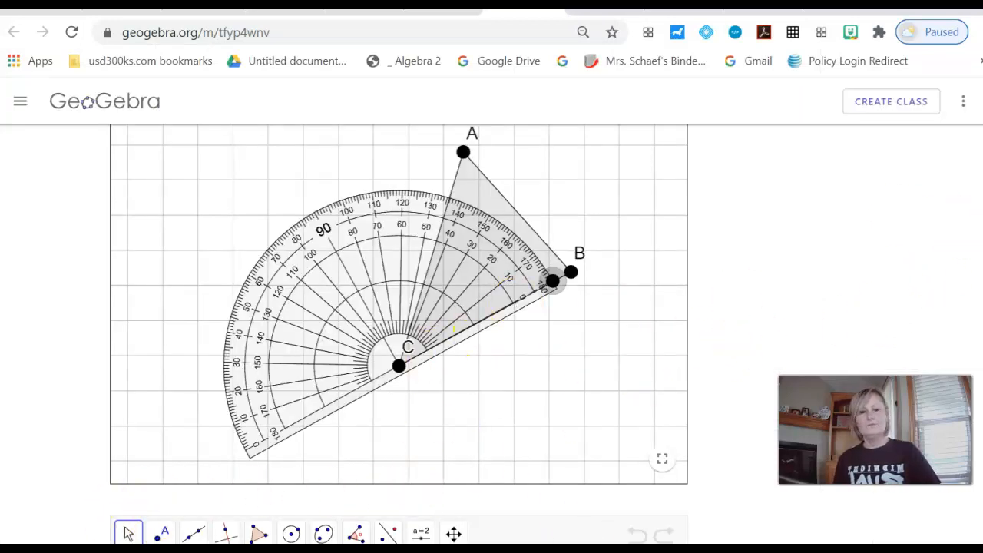
# In the Rectangular Prism template, set the first prism's length to 5, width to 3 and height to 7
pyautogui.scroll(2, 453, 331)
pyautogui.scroll(-1, 453, 330)
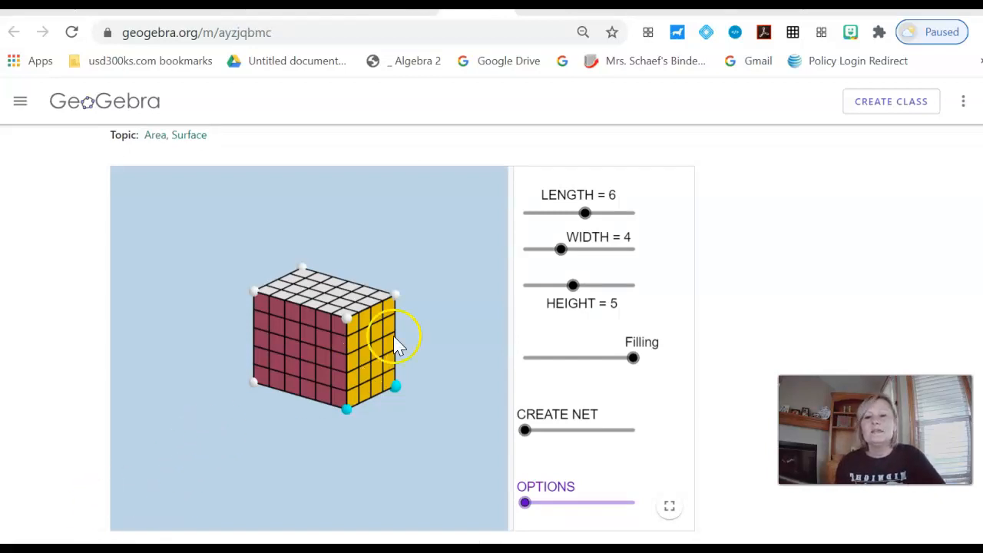
pyautogui.moveTo(585, 219); pyautogui.dragTo(551, 251)
pyautogui.click(563, 251)
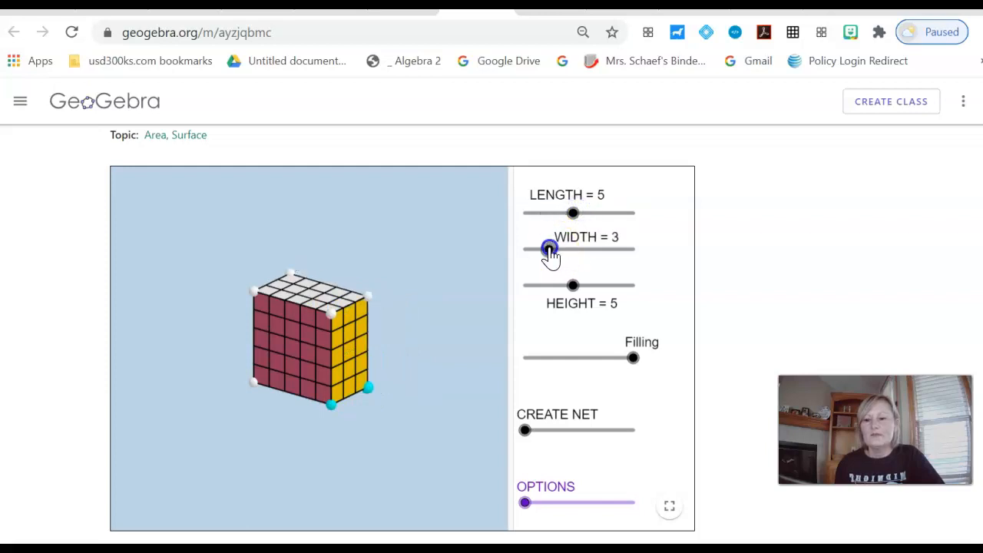
pyautogui.click(573, 286)
pyautogui.moveTo(575, 286); pyautogui.dragTo(600, 287)
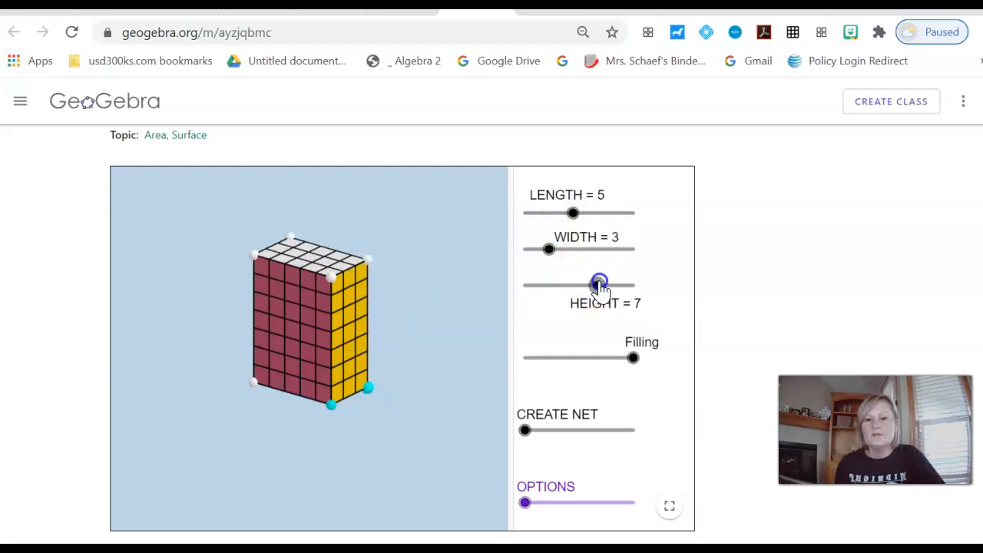
# Lower the prism's filling slightly and start unfolding its net by a small amount
pyautogui.click(633, 358)
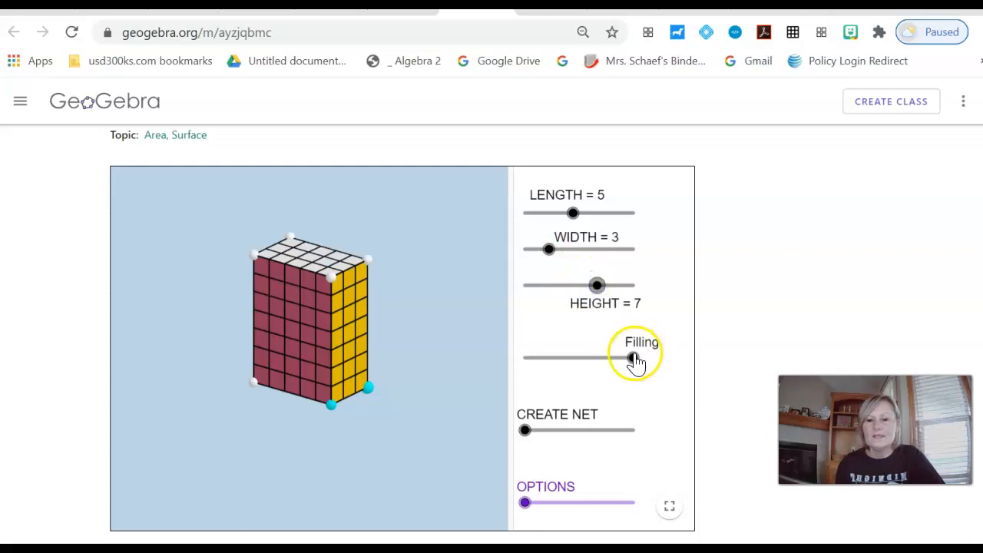
pyautogui.moveTo(621, 362)
pyautogui.mouseDown()
pyautogui.moveTo(532, 365)
pyautogui.moveTo(630, 364)
pyautogui.mouseUp()
pyautogui.moveTo(526, 432)
pyautogui.mouseDown()
pyautogui.moveTo(639, 438)
pyautogui.moveTo(530, 440)
pyautogui.mouseUp()
# Try out the Options slider of the first prism
pyautogui.click(977, 243)
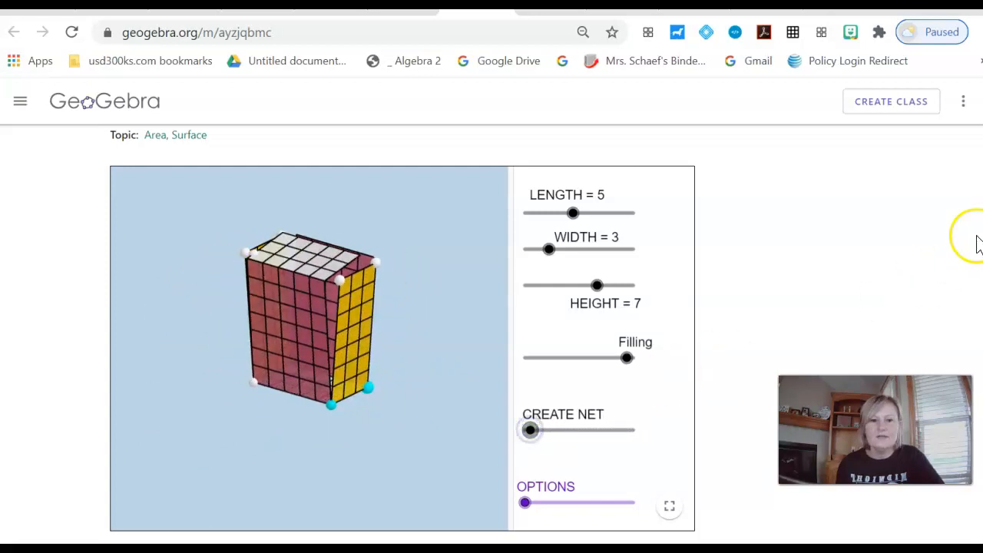
pyautogui.scroll(-1, 953, 277)
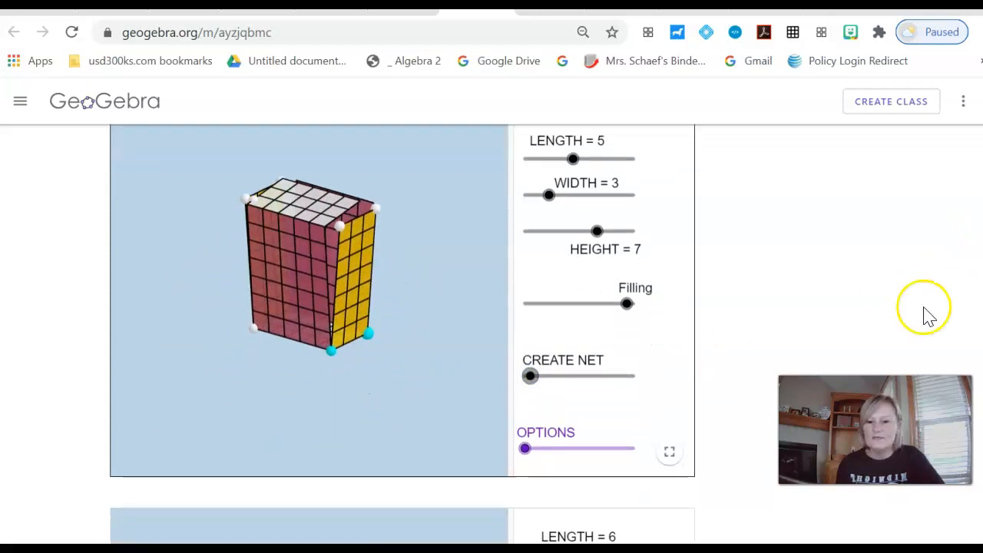
pyautogui.moveTo(528, 449)
pyautogui.mouseDown()
pyautogui.moveTo(622, 446)
pyautogui.moveTo(537, 456)
pyautogui.mouseUp()
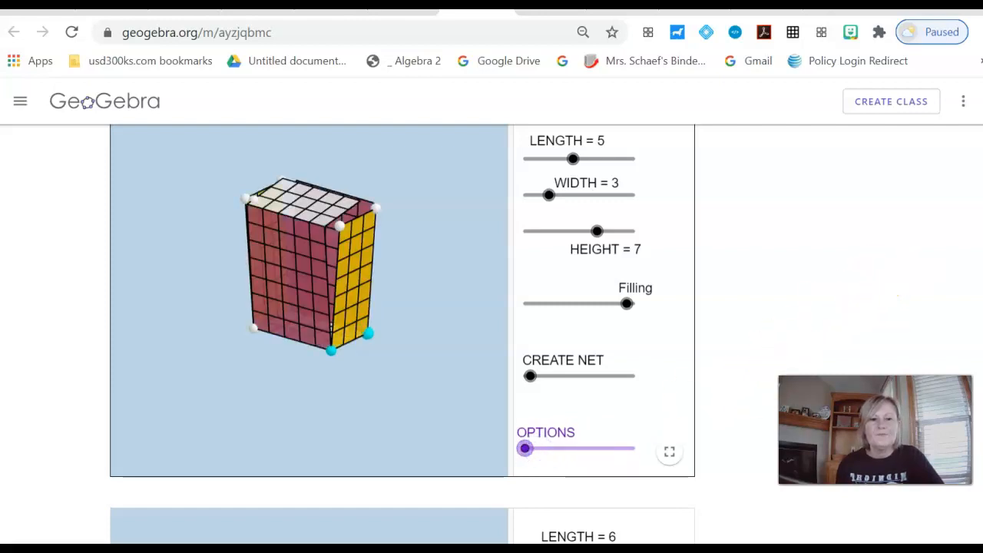
# Look through the further prism applets on the Rectangular Prism template page
pyautogui.scroll(1, 402, 307)
pyautogui.scroll(-1, 402, 307)
pyautogui.scroll(-4, 402, 307)
pyautogui.scroll(-1, 402, 308)
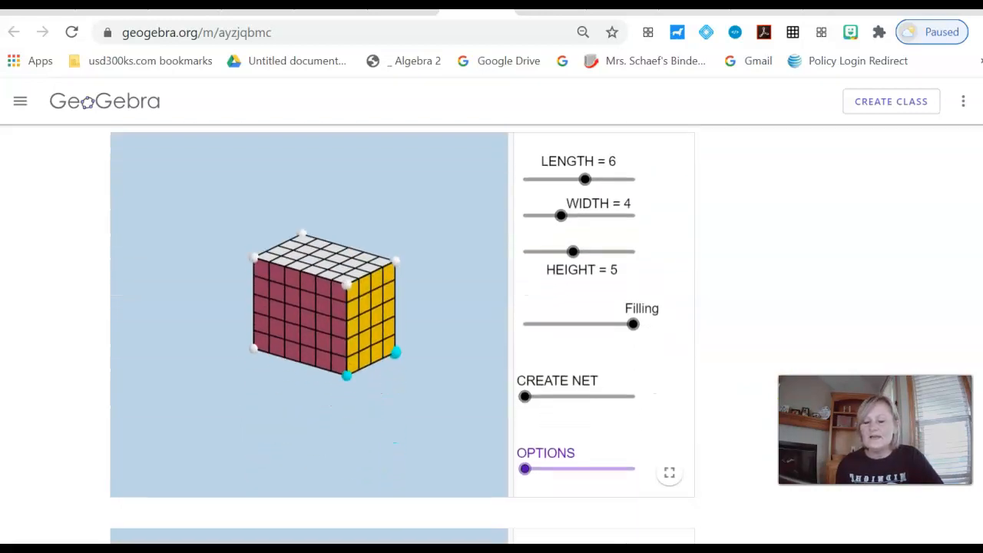
pyautogui.scroll(1, 402, 308)
pyautogui.scroll(-2, 402, 307)
pyautogui.scroll(-2, 402, 308)
pyautogui.scroll(3, 402, 308)
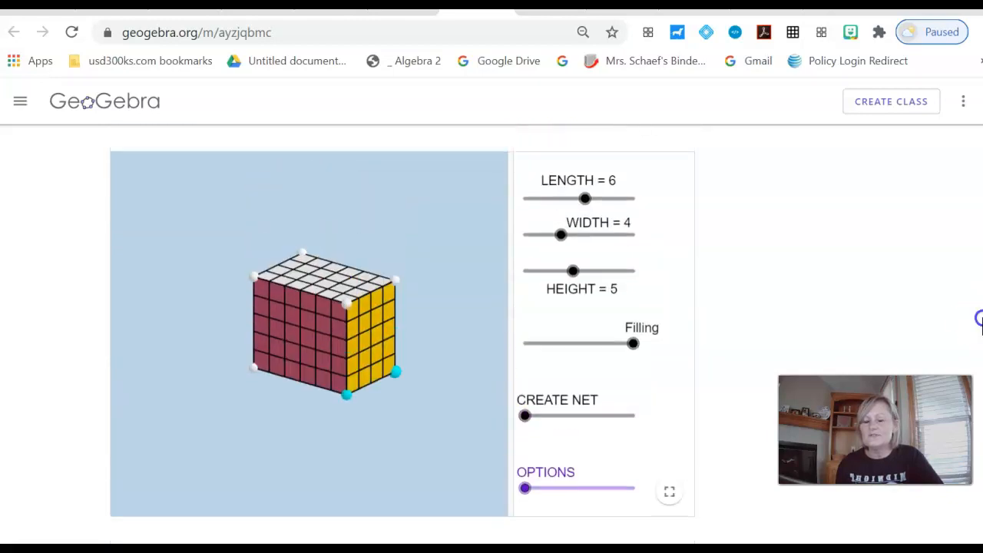
pyautogui.scroll(-1, 980, 321)
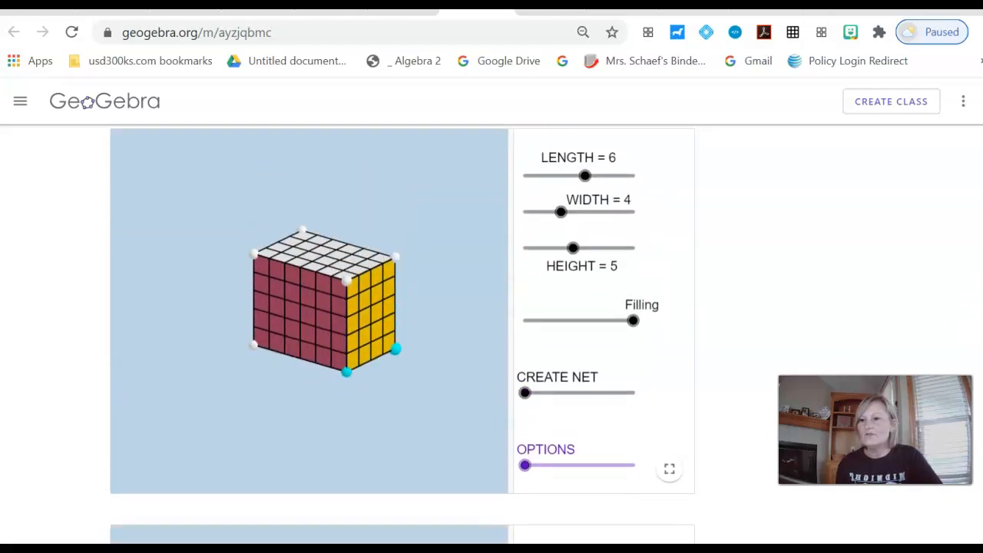
pyautogui.scroll(1, 980, 321)
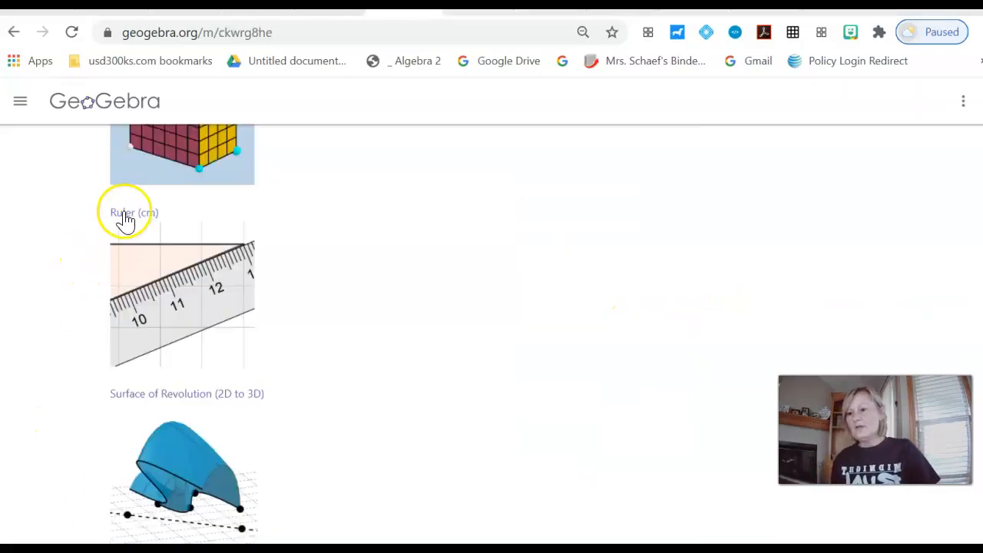
# Open the Ruler (cm) template and look over its first applet
pyautogui.click(123, 214)
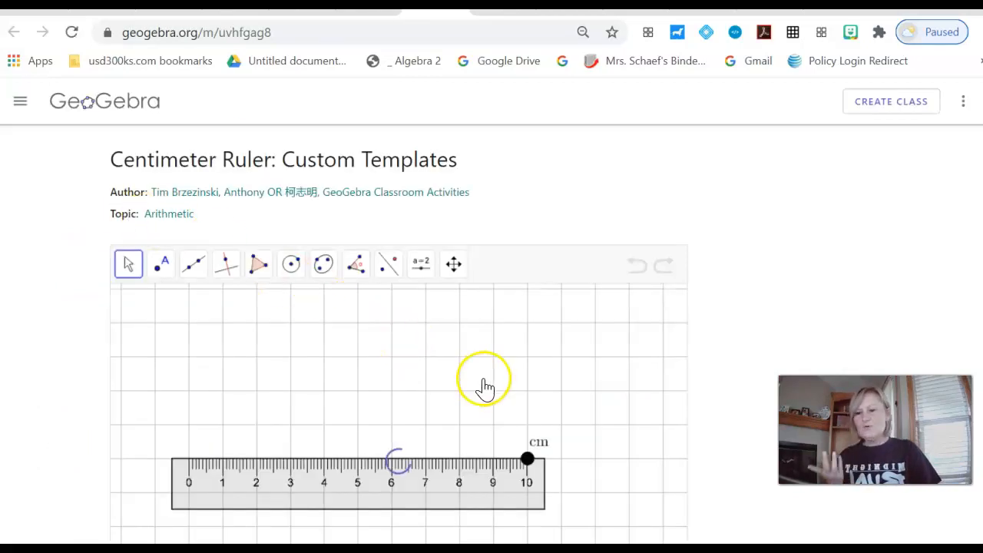
pyautogui.scroll(-4, 398, 338)
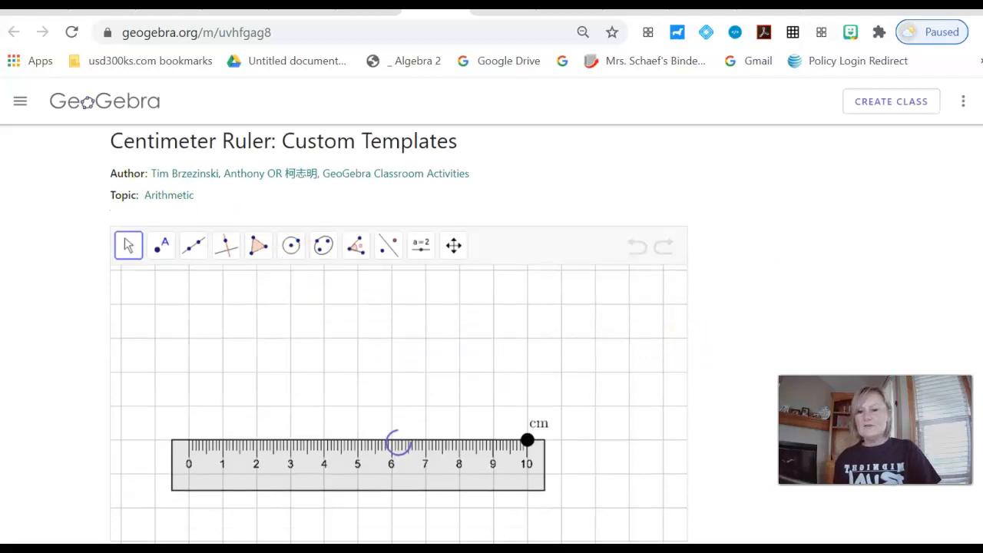
pyautogui.scroll(-1, 390, 433)
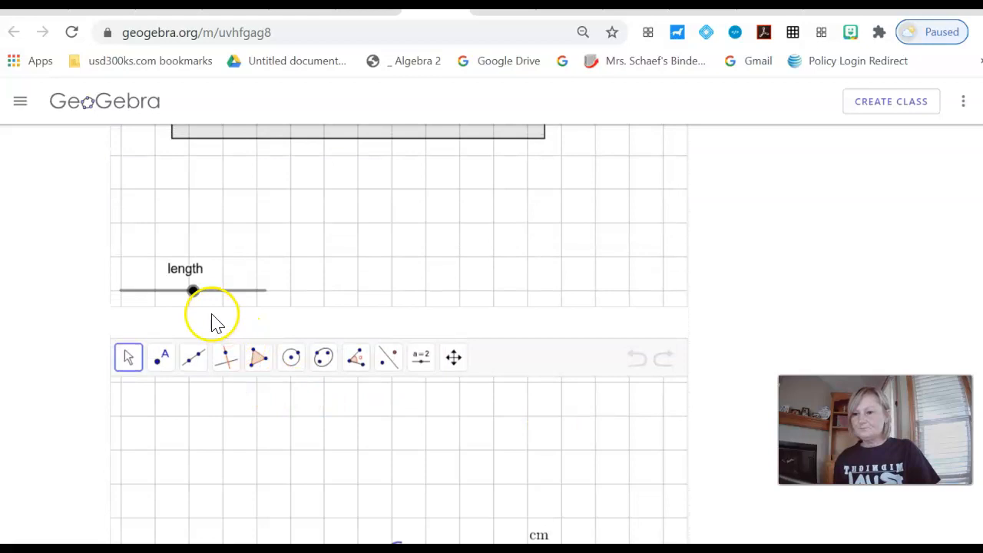
# Rotate the centimetre ruler clockwise about its zero end in the first applet
pyautogui.click(195, 299)
pyautogui.click(802, 272)
pyautogui.scroll(3, 718, 344)
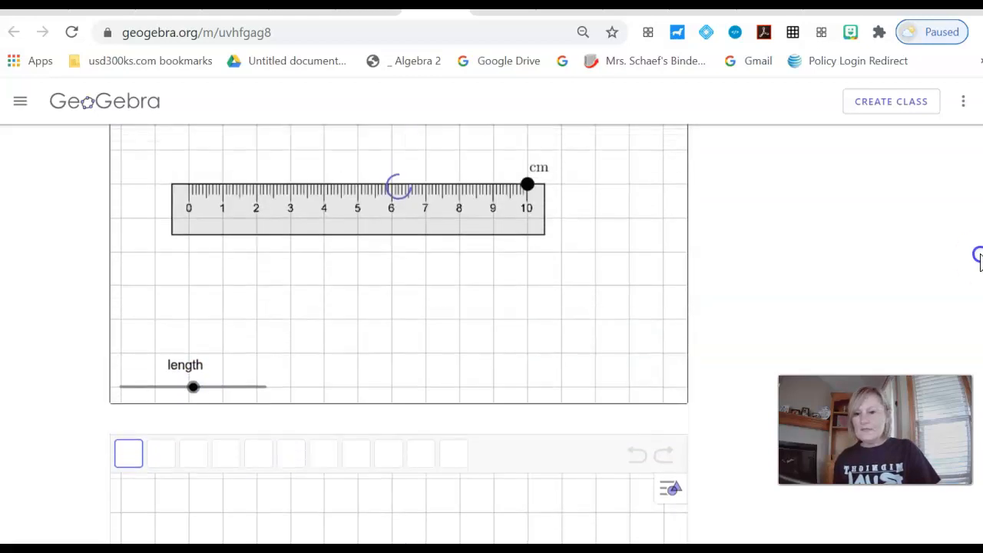
pyautogui.moveTo(530, 230); pyautogui.dragTo(391, 338)
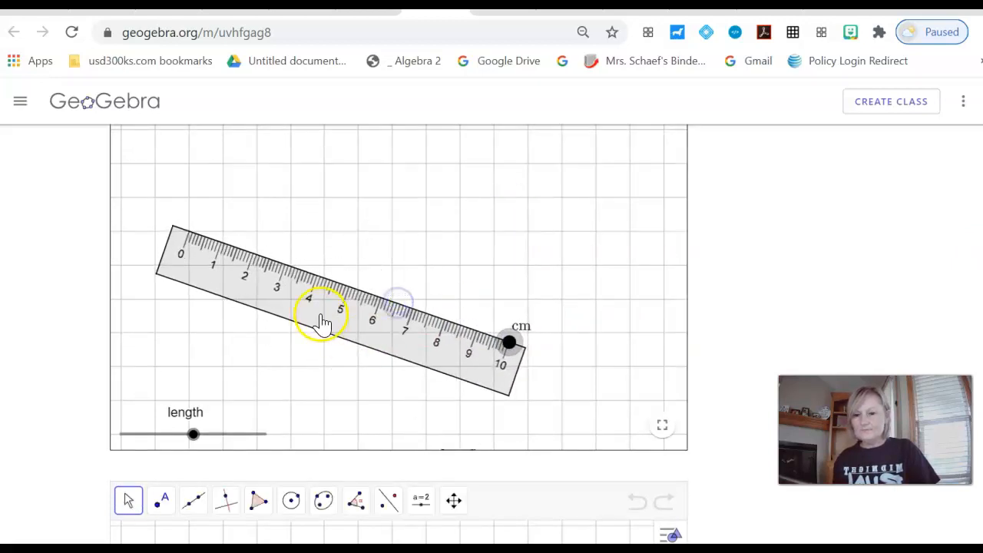
# Rotate the first applet's ruler counterclockwise to a slight downward slope and move it about one grid square right and down
pyautogui.moveTo(508, 345); pyautogui.dragTo(521, 280)
pyautogui.moveTo(542, 303); pyautogui.dragTo(570, 332)
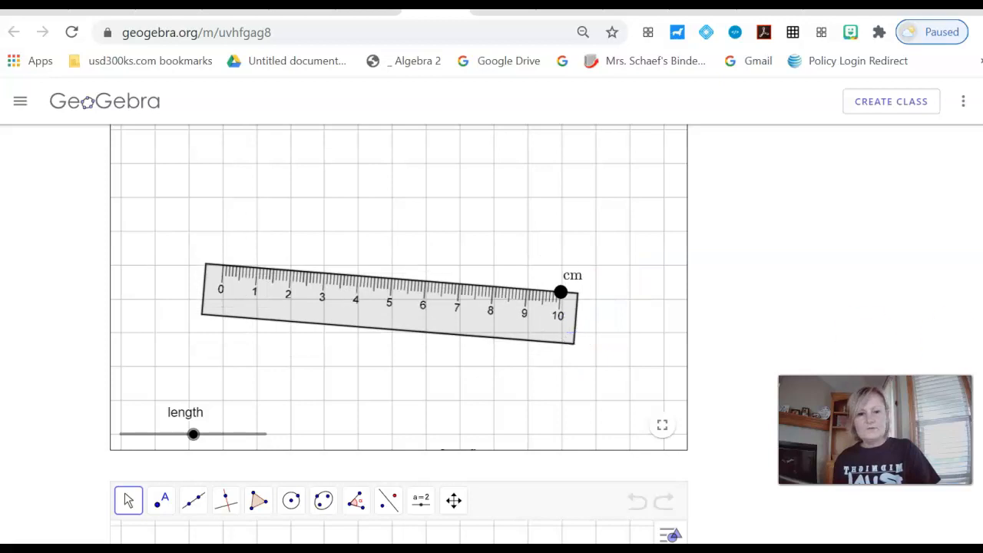
# Look over the first ruler applet, try its length slider, and view the second ruler applet below it
pyautogui.scroll(2, 980, 221)
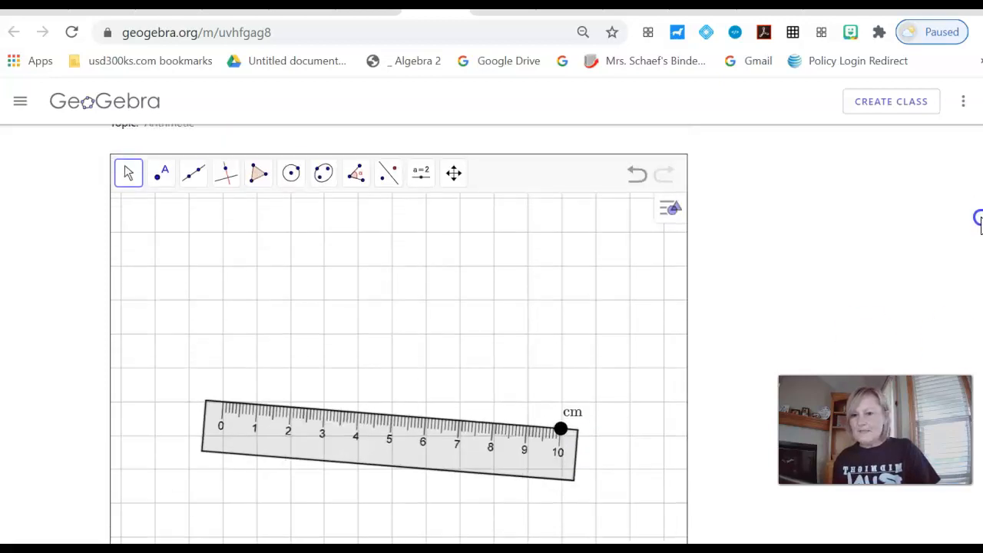
pyautogui.scroll(-1, 979, 221)
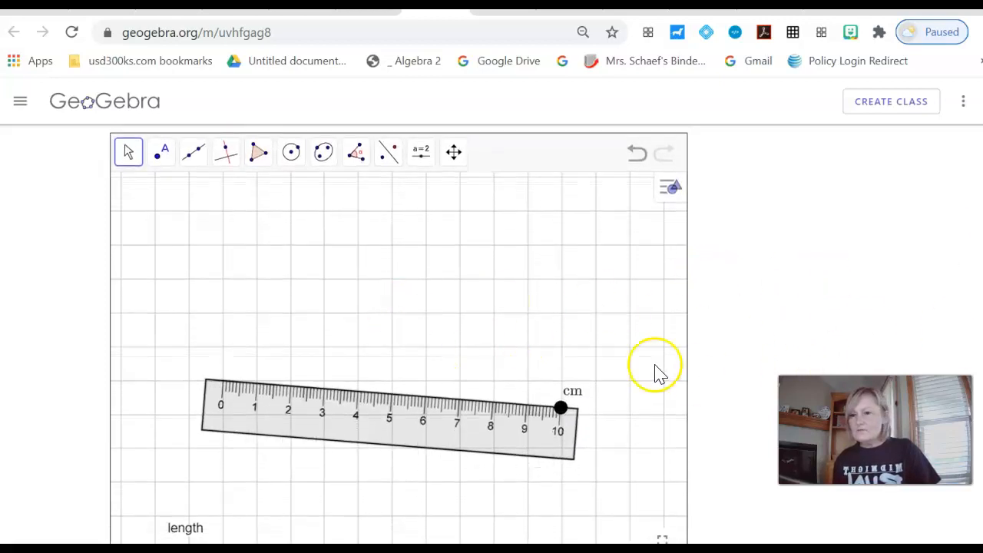
pyautogui.scroll(-2, 176, 430)
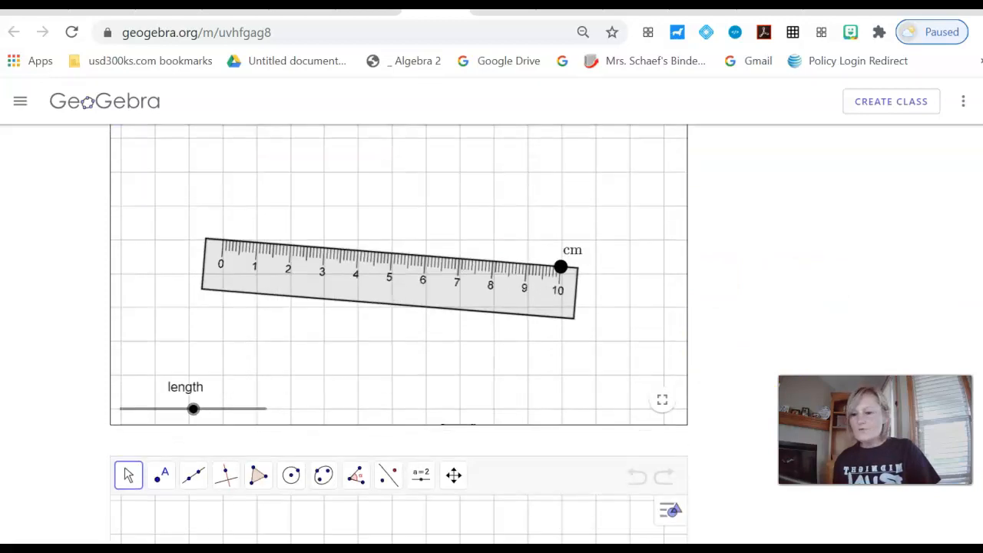
pyautogui.moveTo(196, 416)
pyautogui.mouseDown()
pyautogui.moveTo(145, 415)
pyautogui.moveTo(259, 416)
pyautogui.moveTo(115, 423)
pyautogui.moveTo(196, 420)
pyautogui.mouseUp()
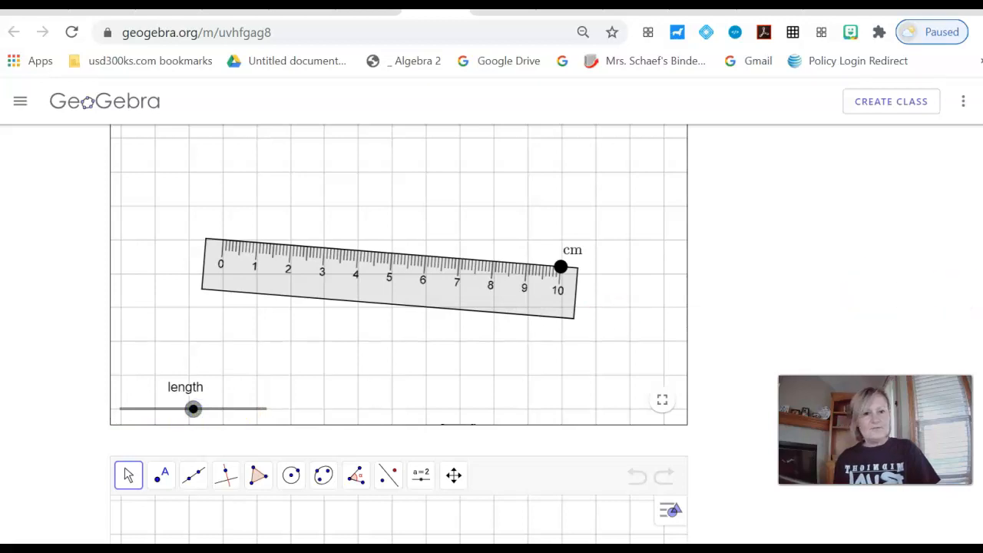
pyautogui.scroll(-5, 958, 324)
pyautogui.scroll(1, 959, 324)
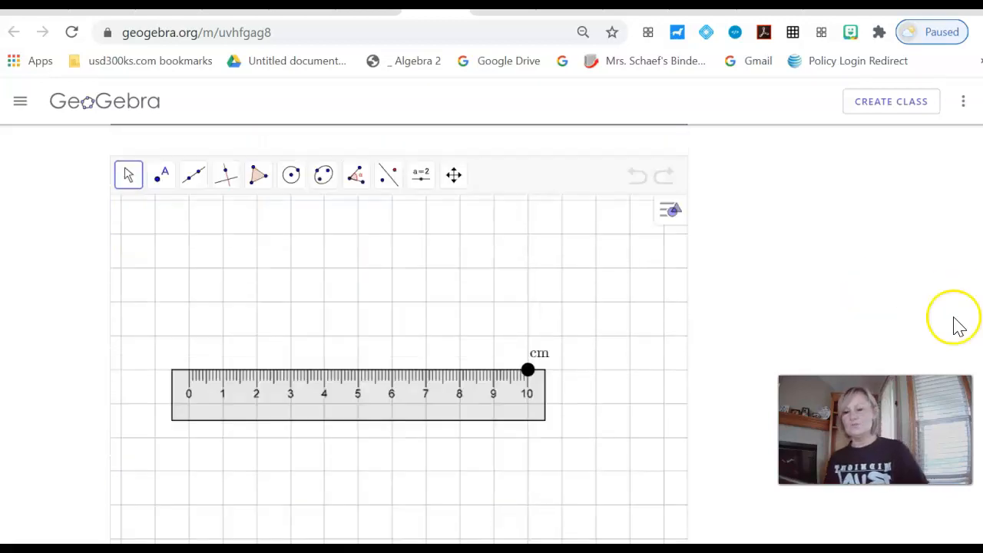